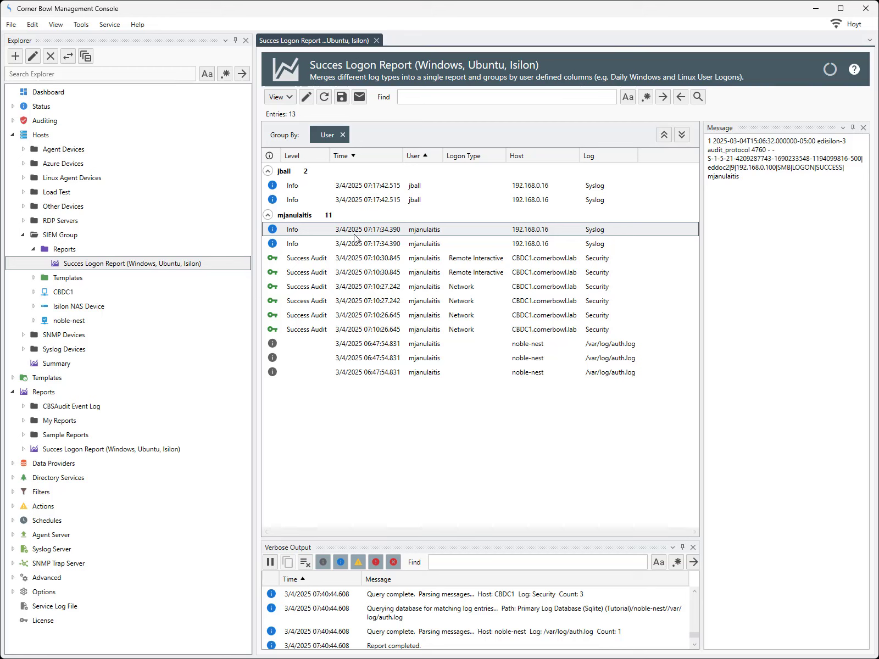
Step: Examine the Syslog and /var/log/auth.log entry messages in the success logon report, then collapse and re-expand both user groups
click(399, 343)
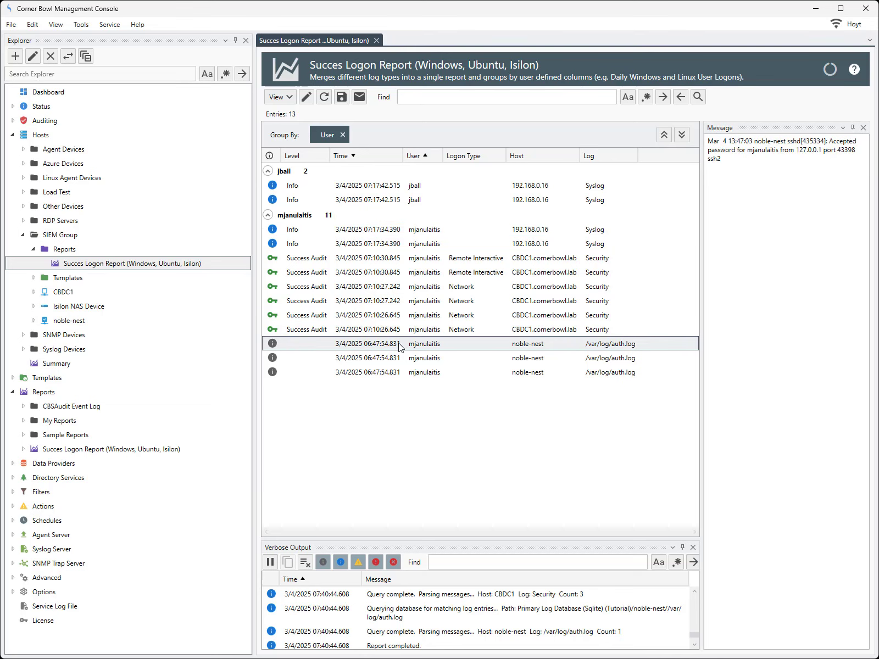
click(380, 233)
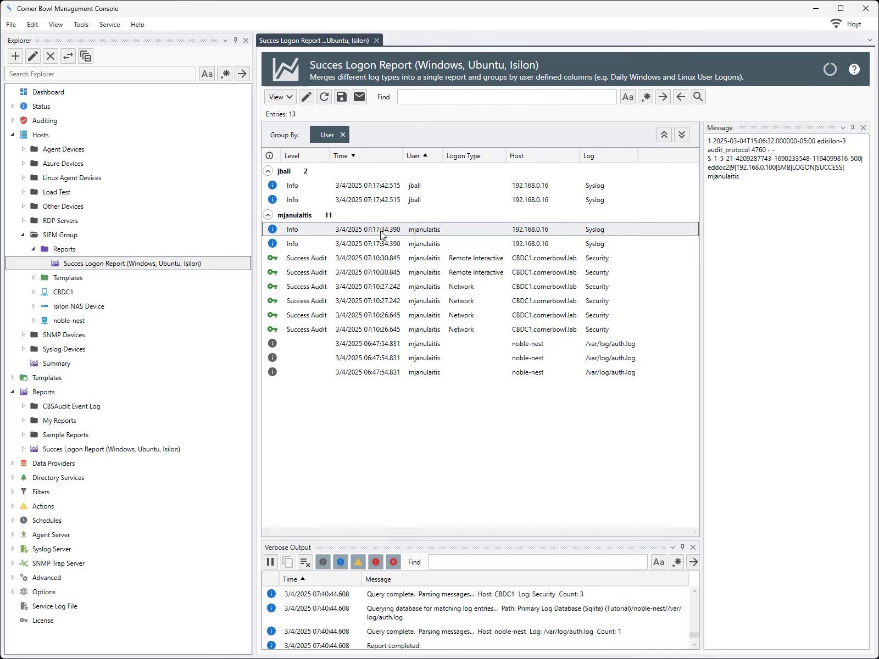
click(283, 175)
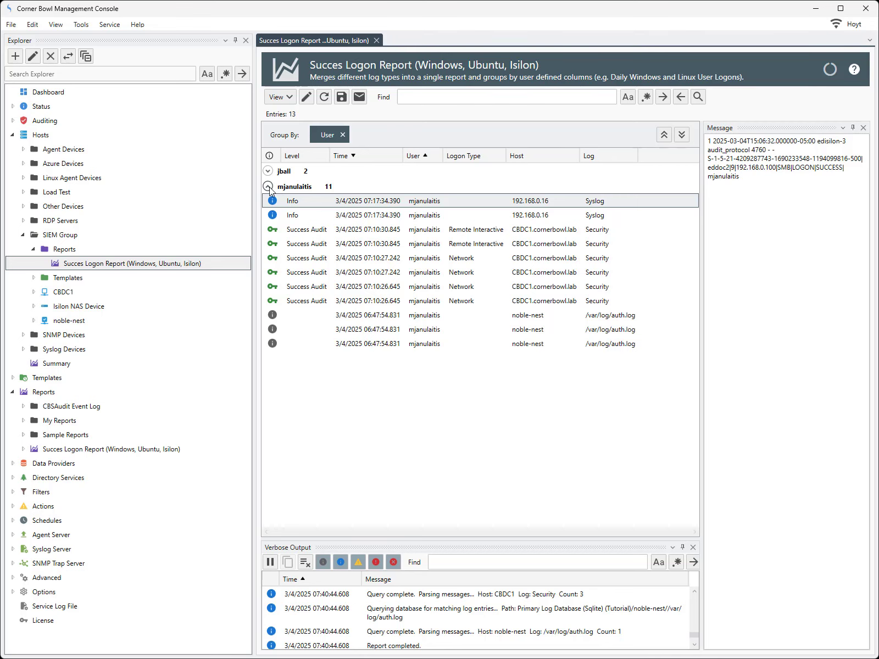
click(268, 187)
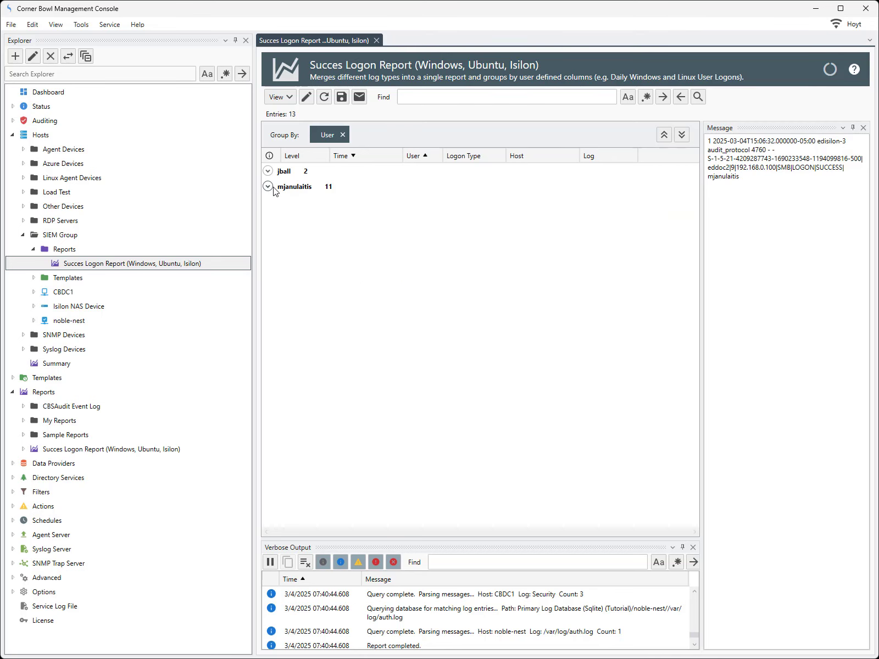
click(268, 187)
click(268, 171)
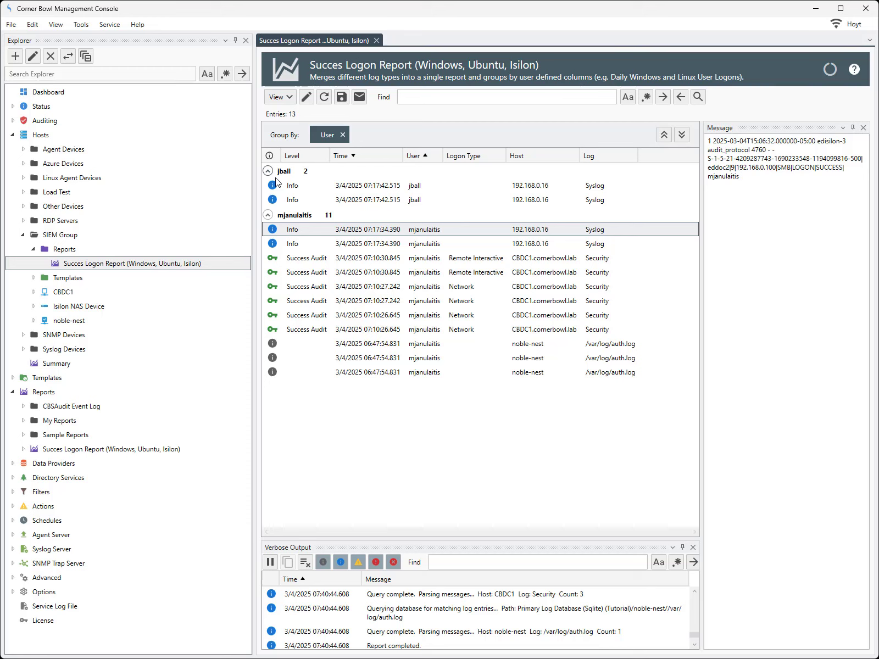
Step: Examine the SIEM Group hosts CBDC1, noble-nest and Isilon NAS Device and the log consolidation template assigned to each
click(75, 294)
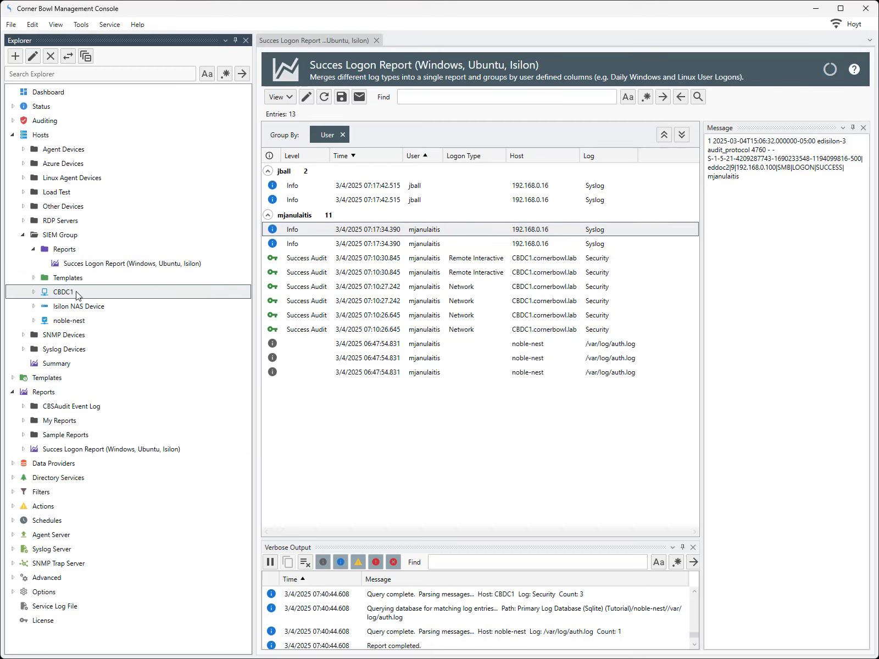
click(73, 323)
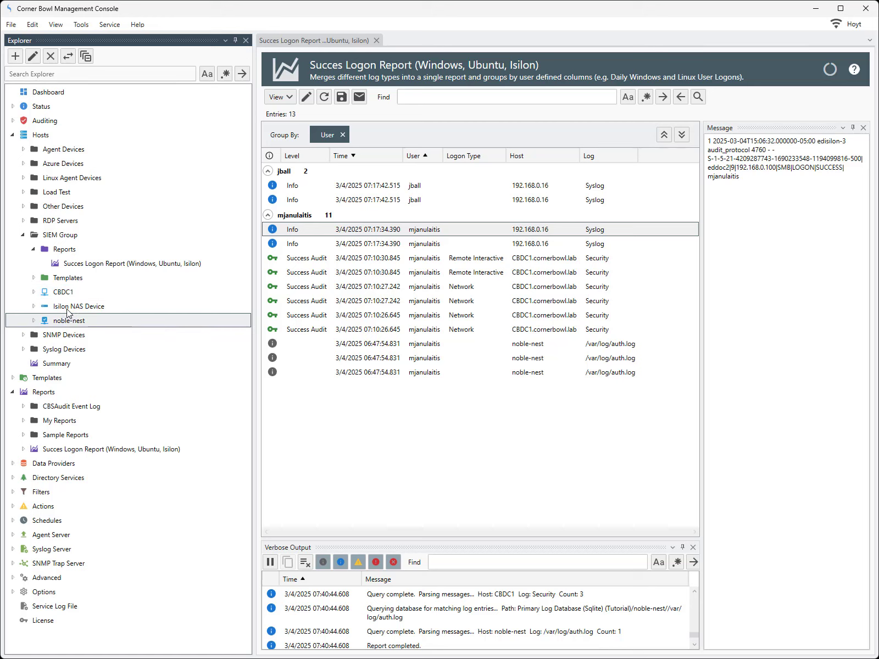
click(67, 309)
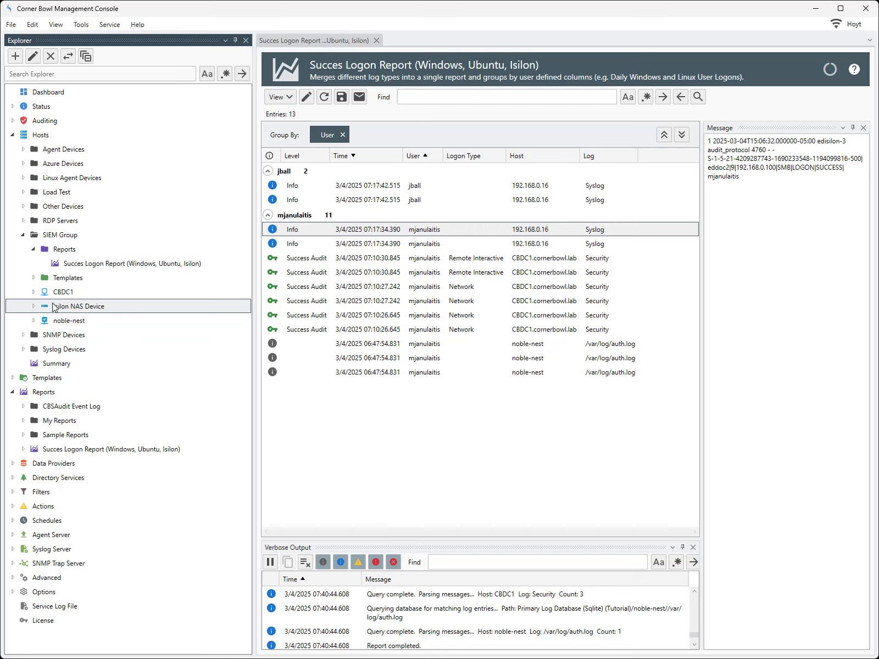
click(33, 291)
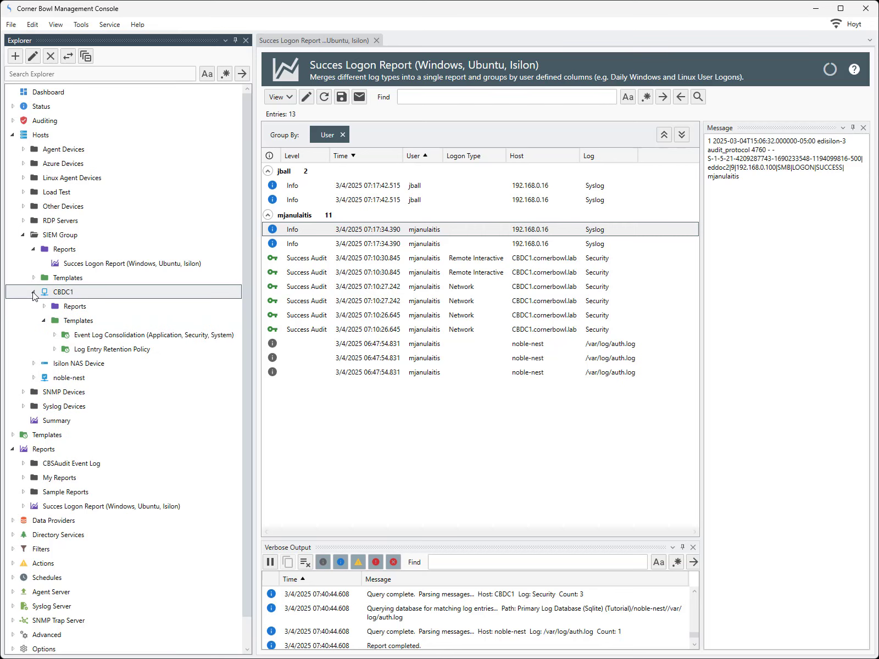
click(85, 337)
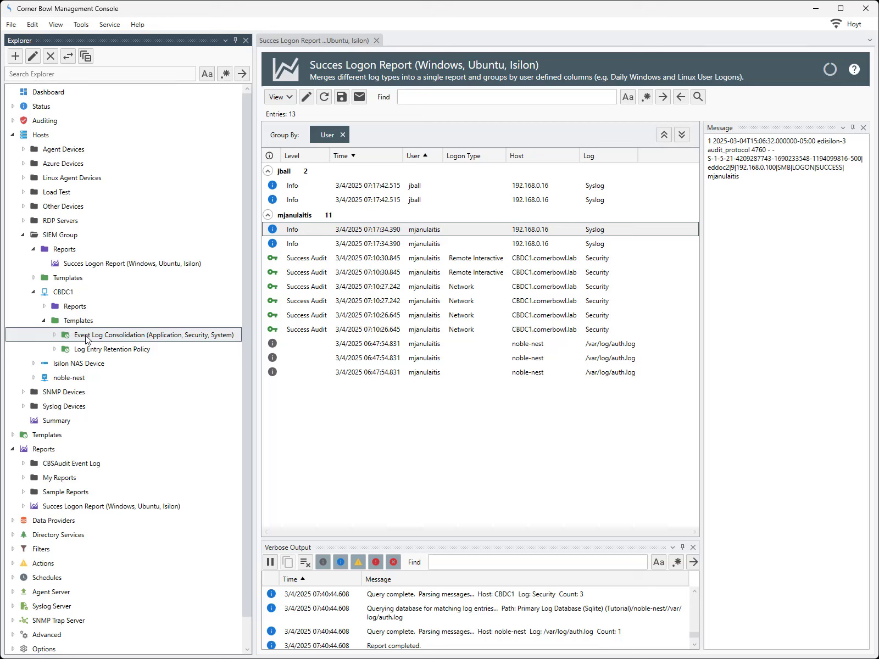
click(35, 379)
click(85, 450)
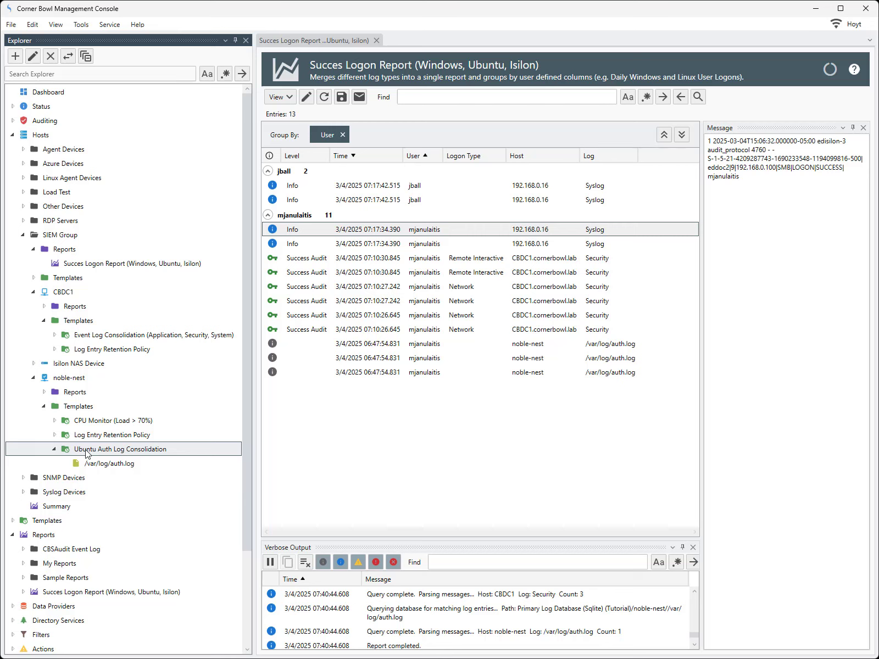
click(34, 364)
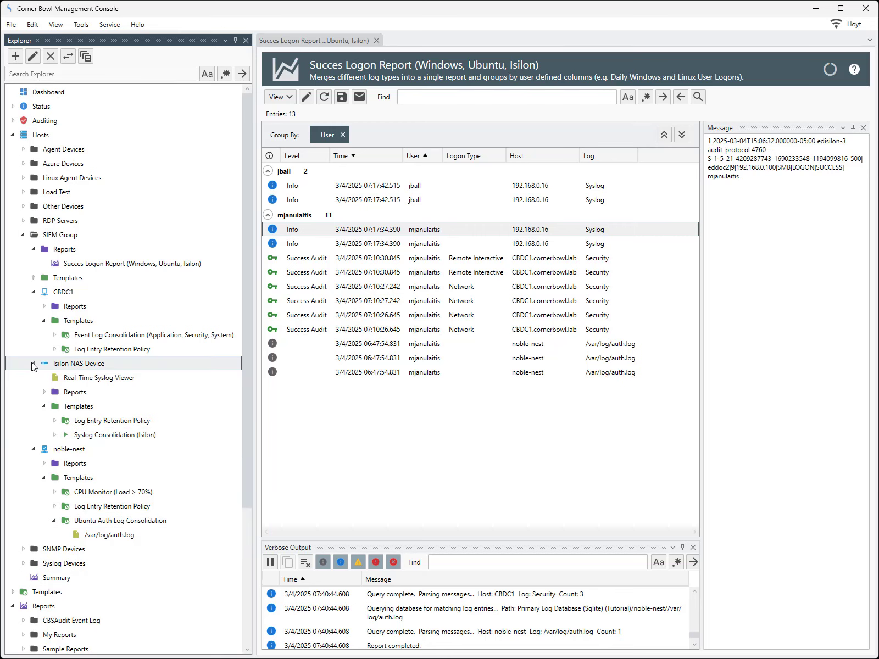
click(83, 434)
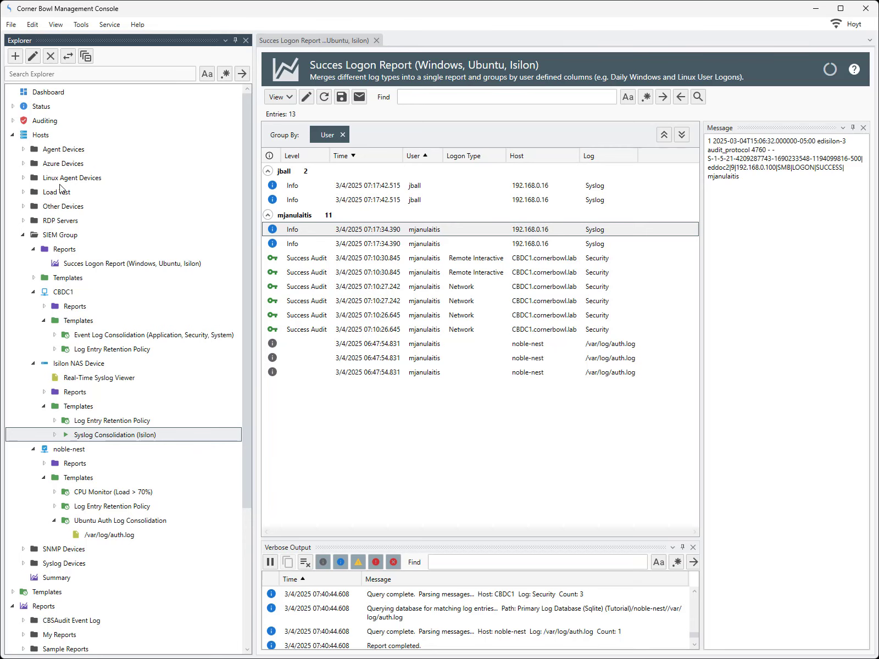
Step: Examine the consolidated logs of CBDC1, noble-nest and Isilon NAS Device in the dashboard's Log Database Summary
click(51, 96)
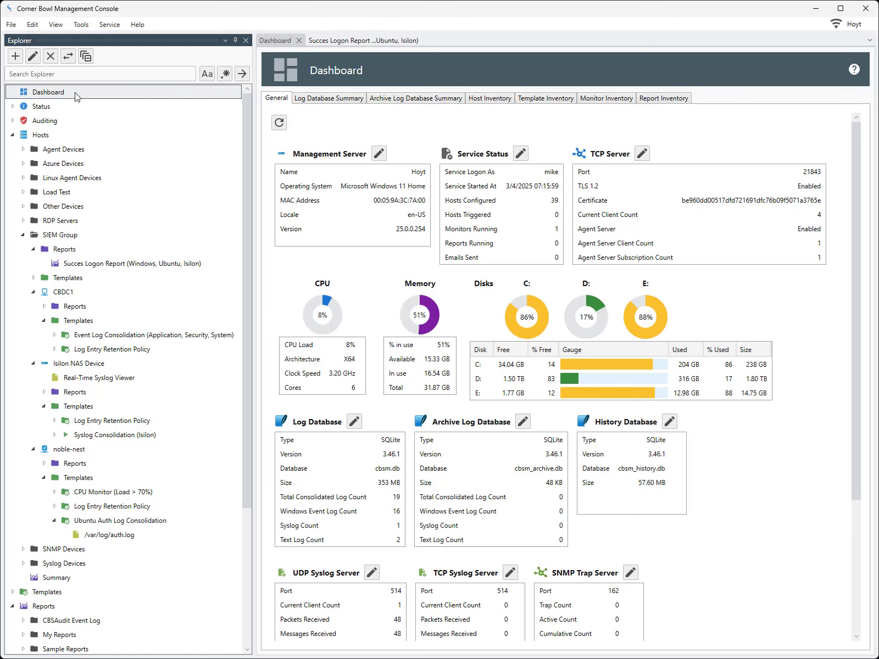
click(312, 100)
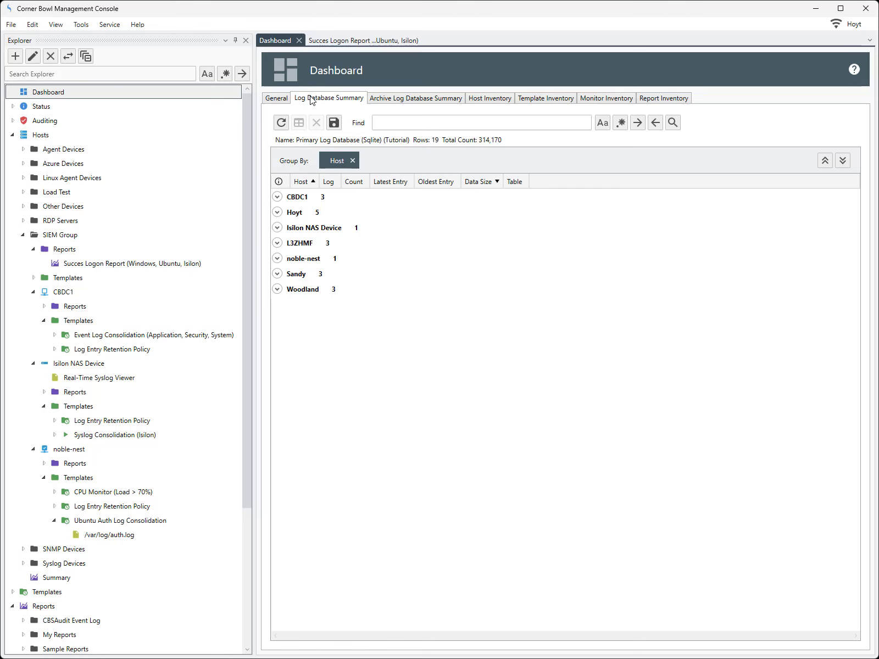
click(277, 197)
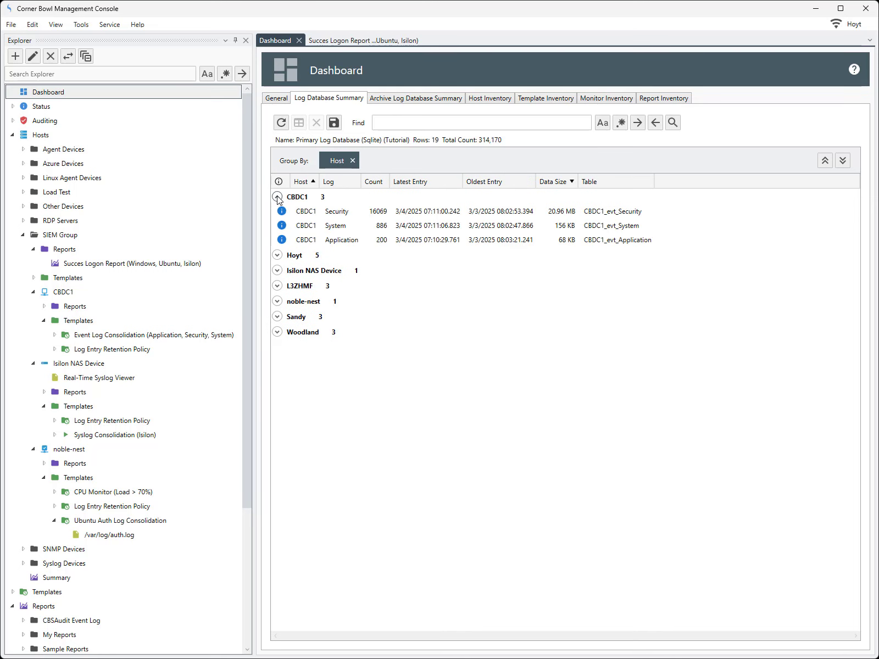
click(330, 216)
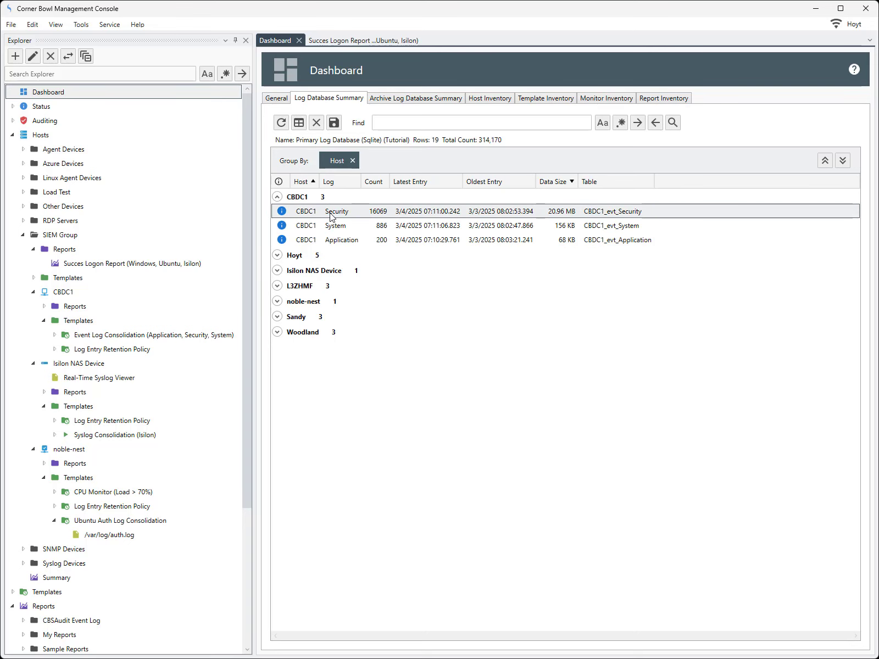
click(277, 302)
click(300, 317)
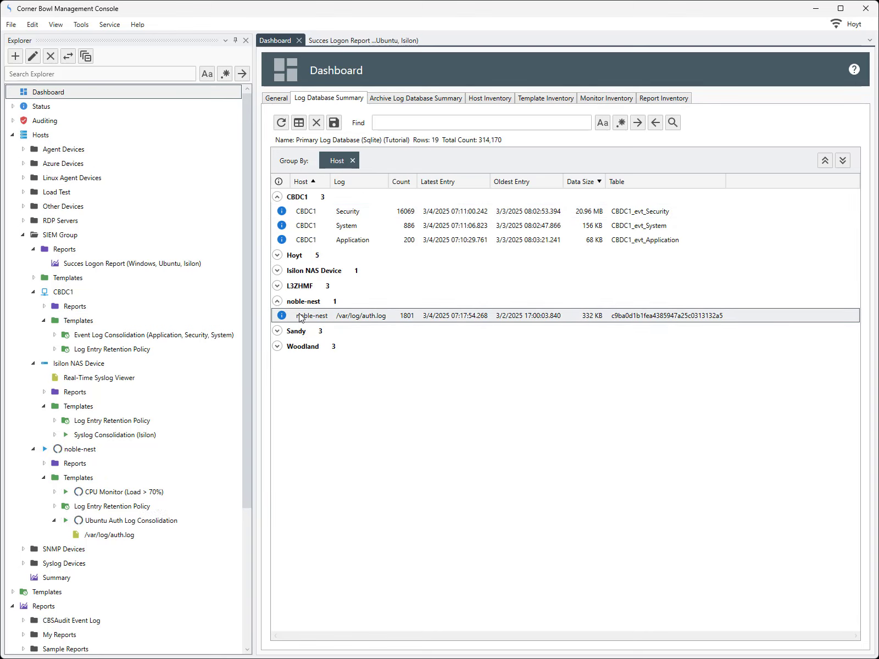
click(278, 270)
click(308, 287)
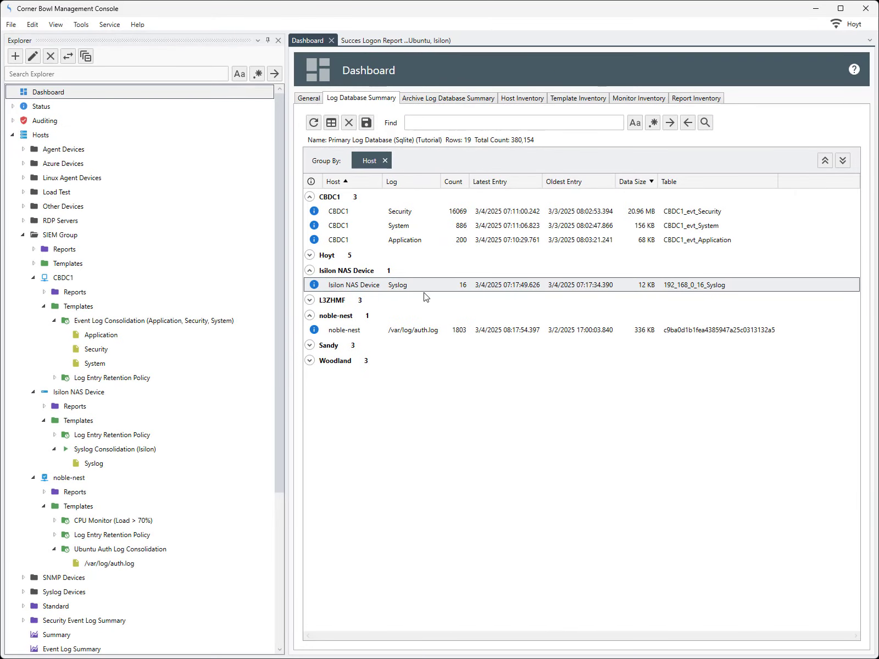
Step: View CBDC1's consolidated Security log with the default log viewer options
click(98, 351)
right_click(99, 352)
click(111, 358)
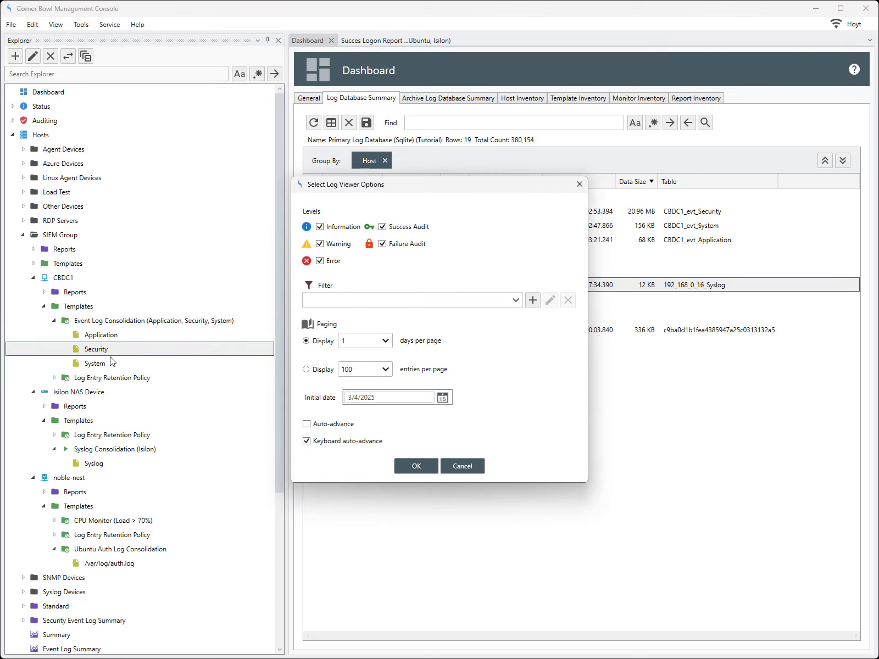
click(416, 467)
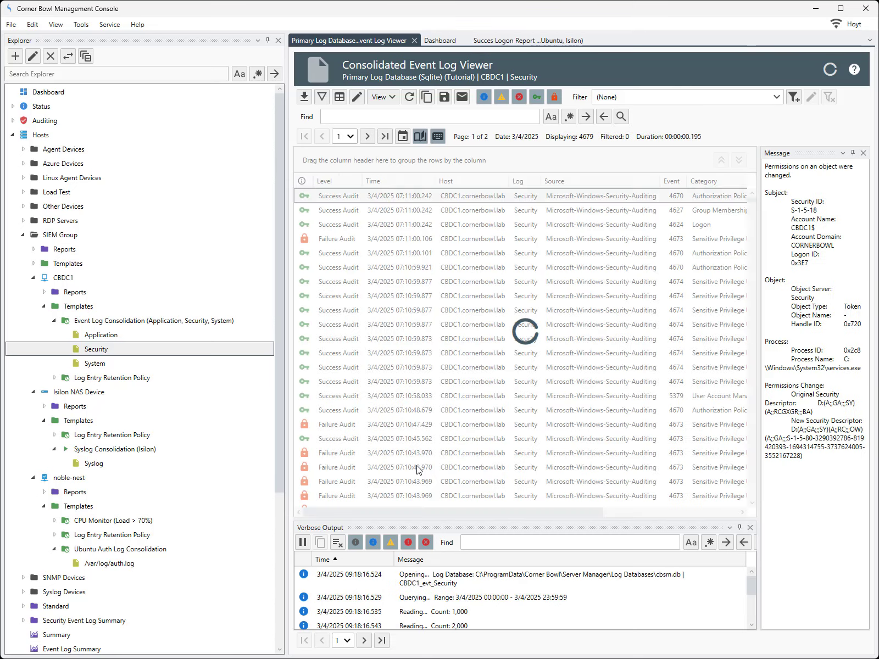
Step: Group the Security log entries by Event and read the first logon entry in the 4624 group
drag(672, 199, 566, 187)
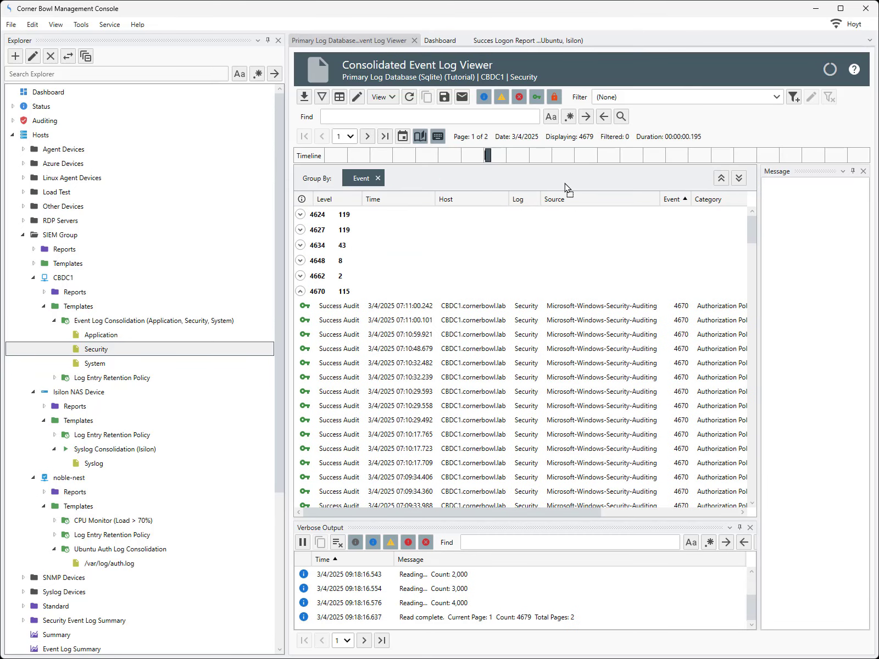
click(300, 214)
click(328, 230)
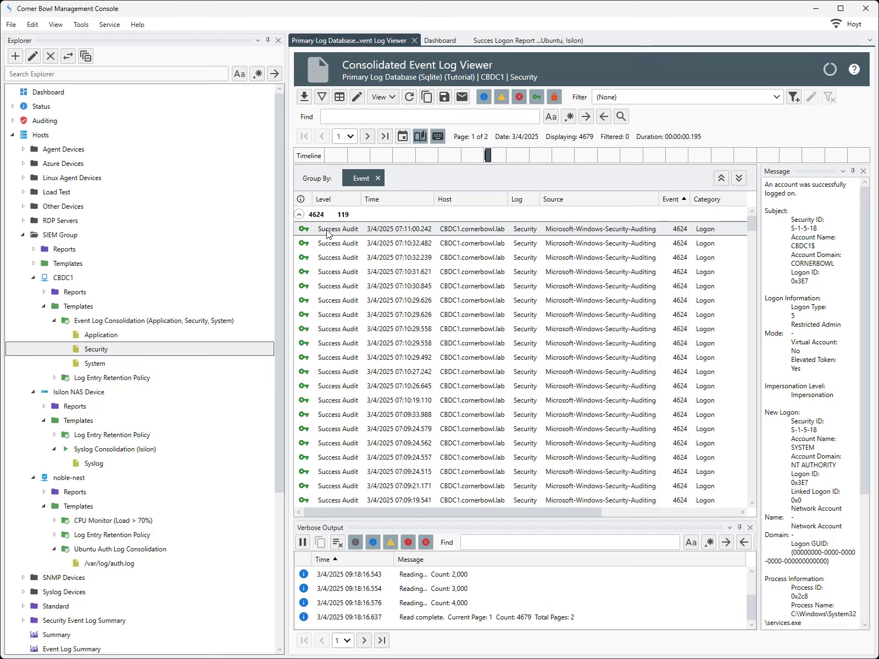
Step: Open the properties of CBDC1's Event Log Consolidation template and show the column definitions for the Security log
right_click(229, 322)
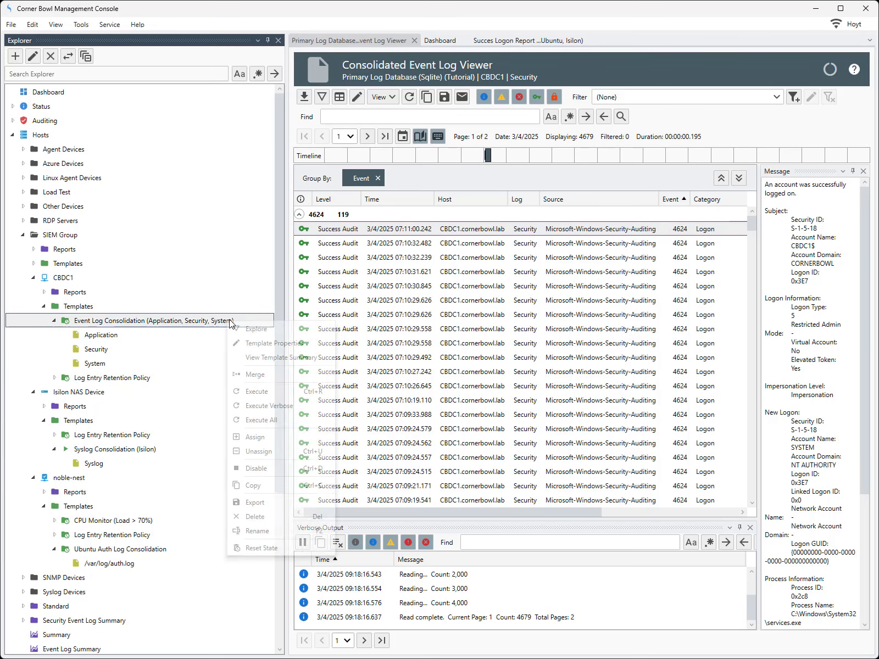
click(251, 343)
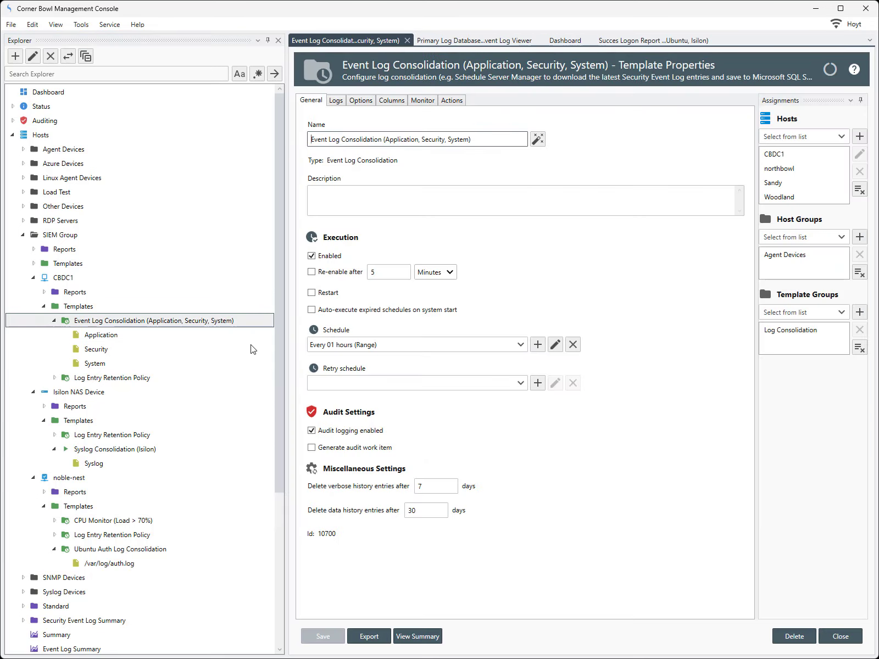
click(383, 102)
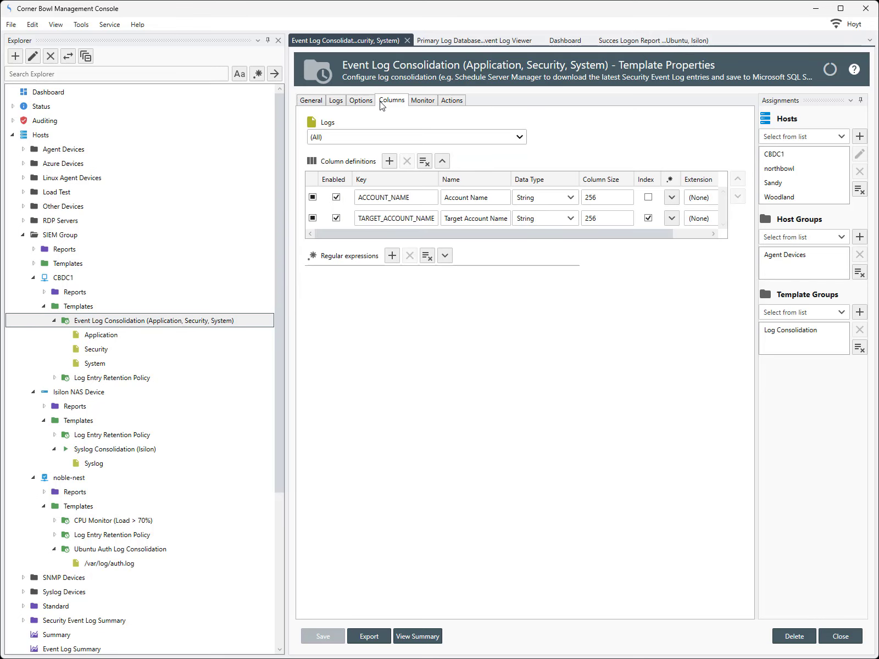
click(381, 218)
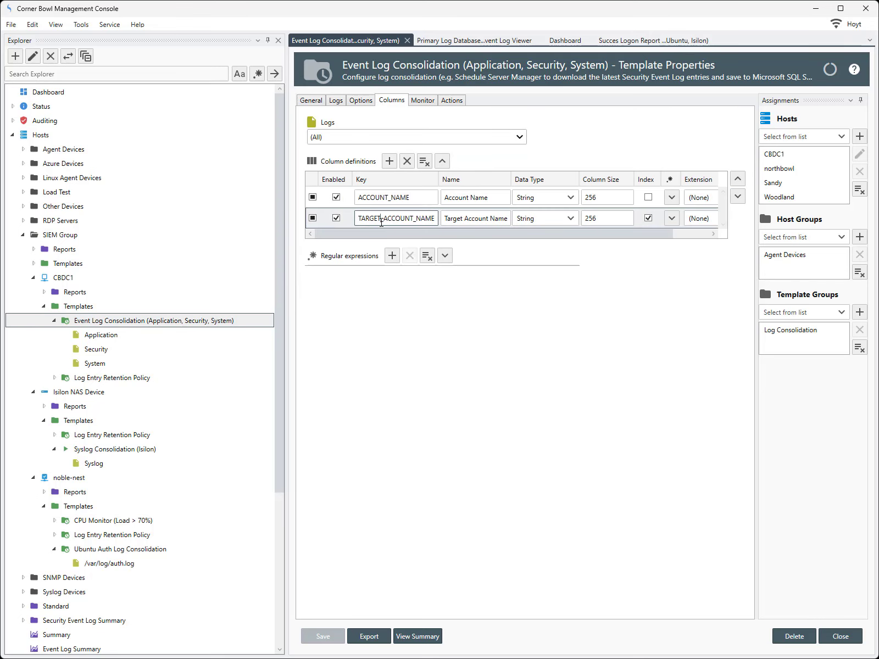
click(505, 138)
click(472, 184)
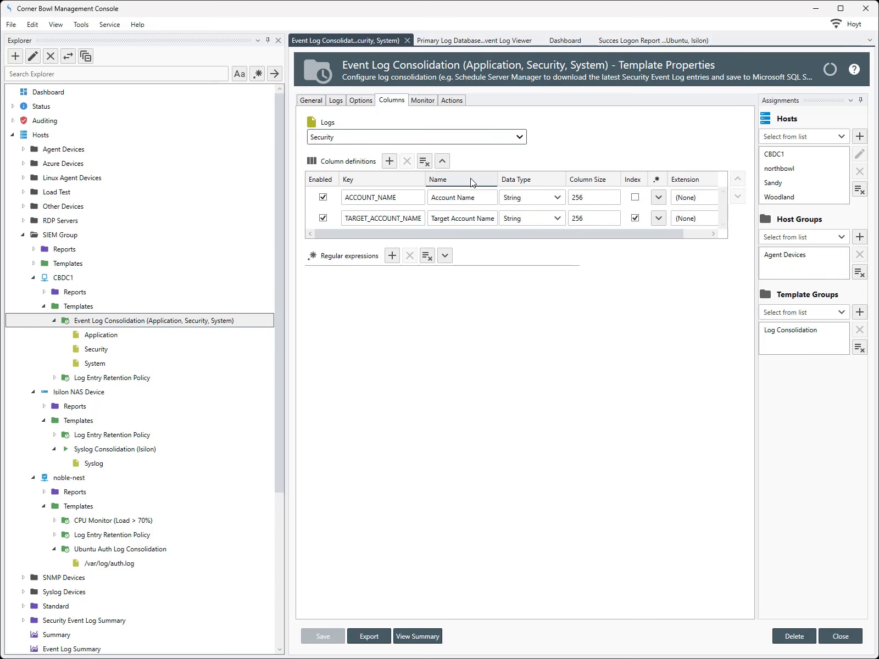
Step: Inspect the TARGET_ACCOUNT_NAME column's regular expression and its environment variable value, then close the template properties without changes
click(659, 218)
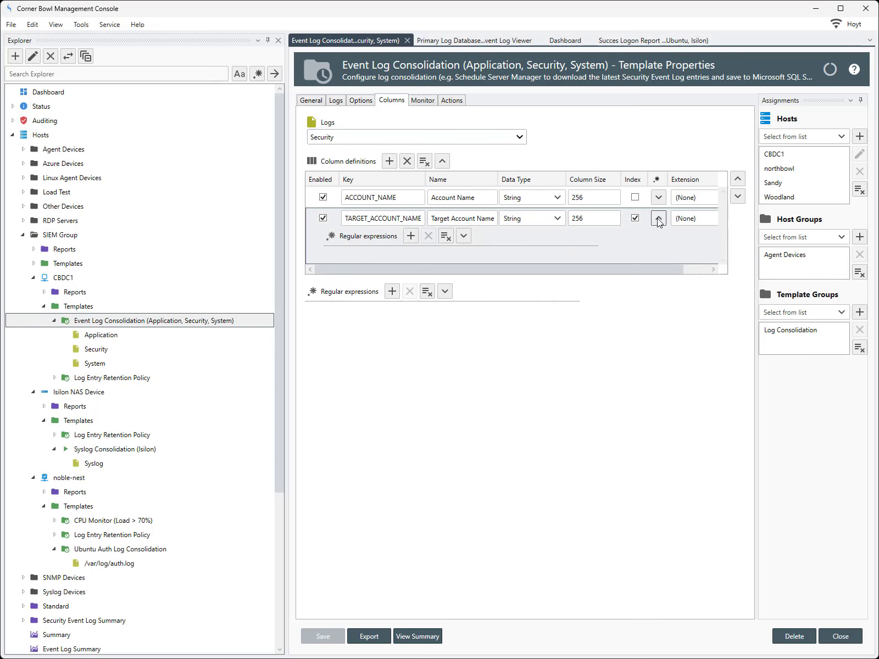
click(465, 232)
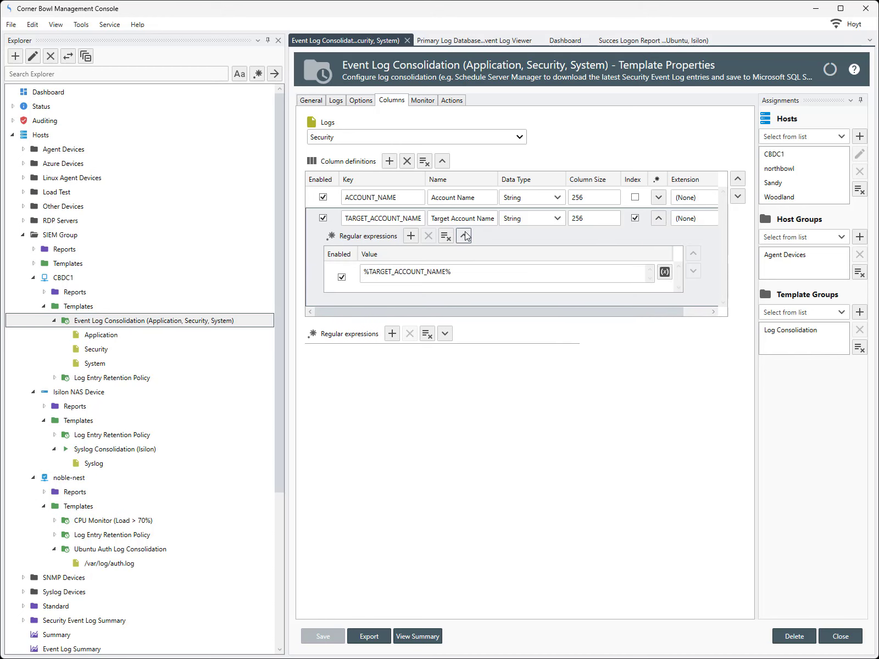
click(665, 273)
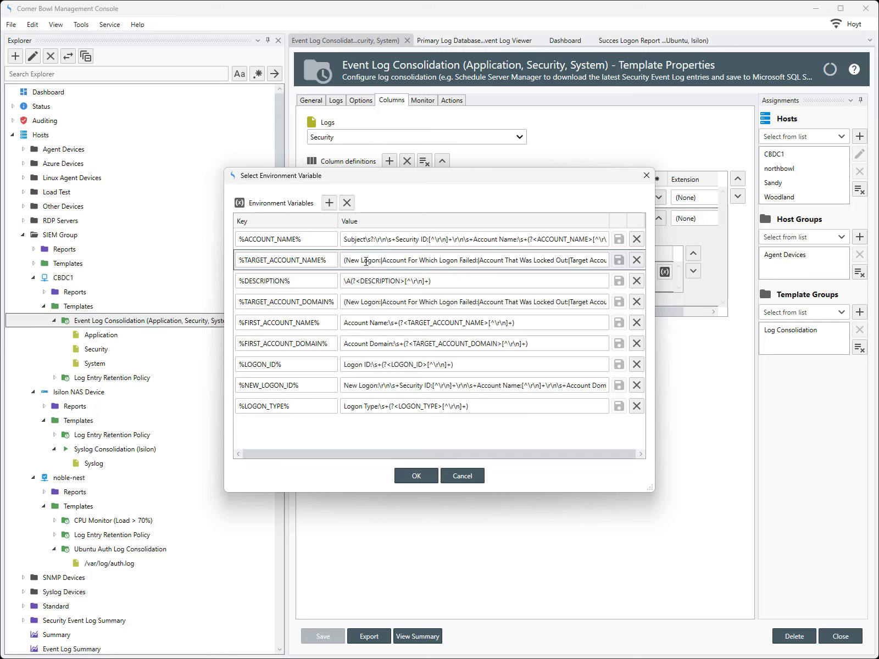
drag(348, 259, 613, 303)
click(478, 476)
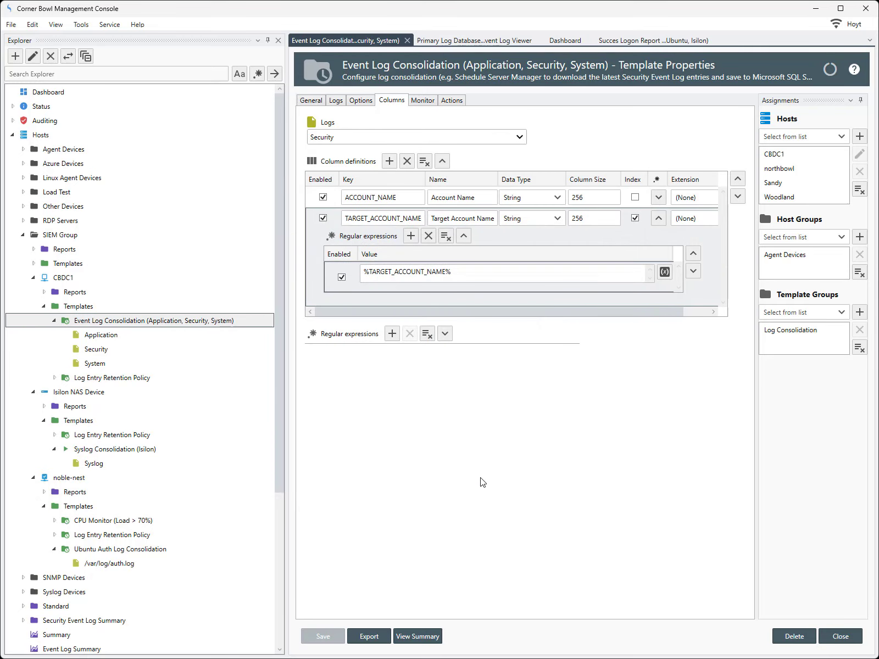
click(841, 636)
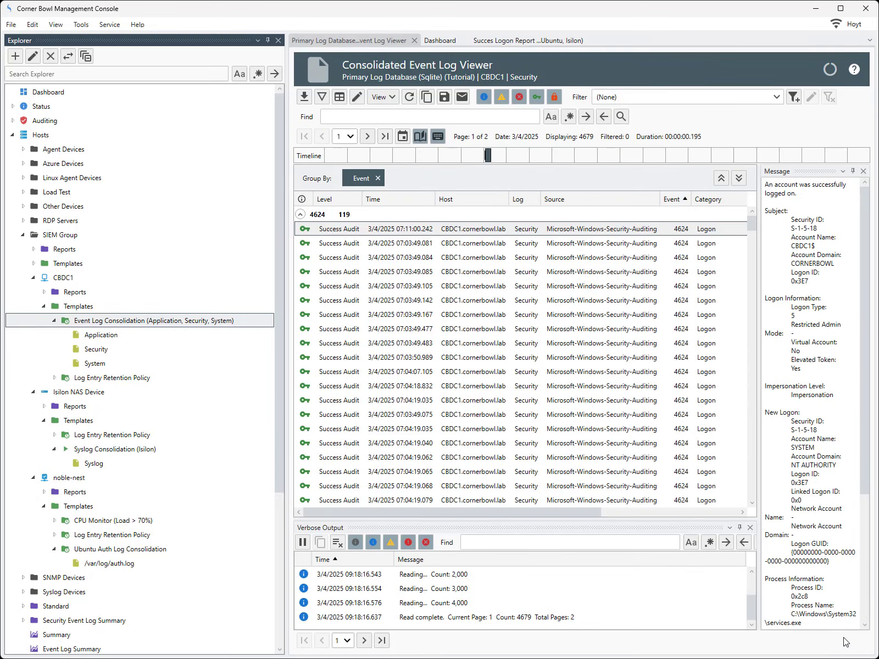
Step: View noble-nest's consolidated /var/log/auth.log with the default log viewer options
click(118, 564)
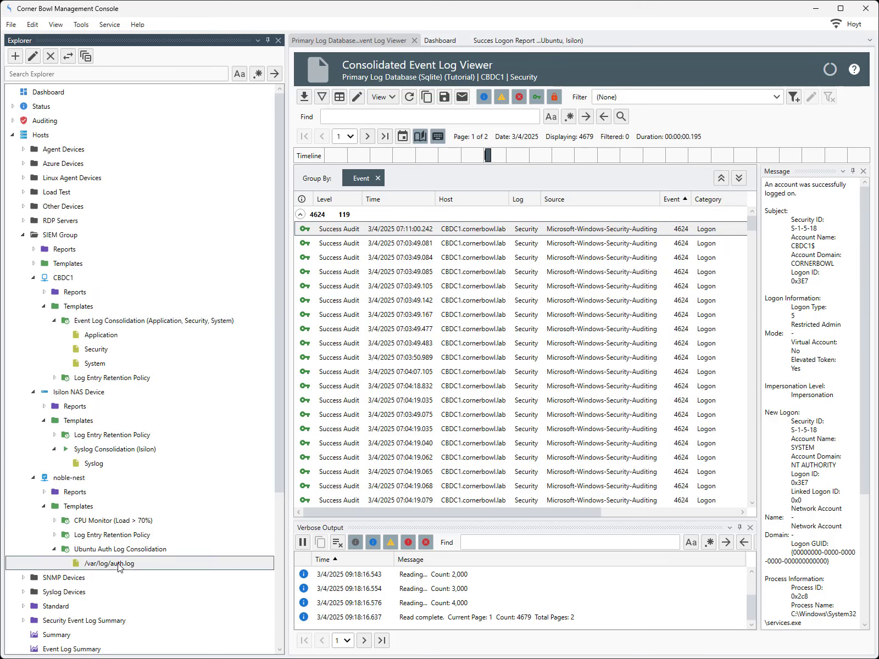
right_click(118, 566)
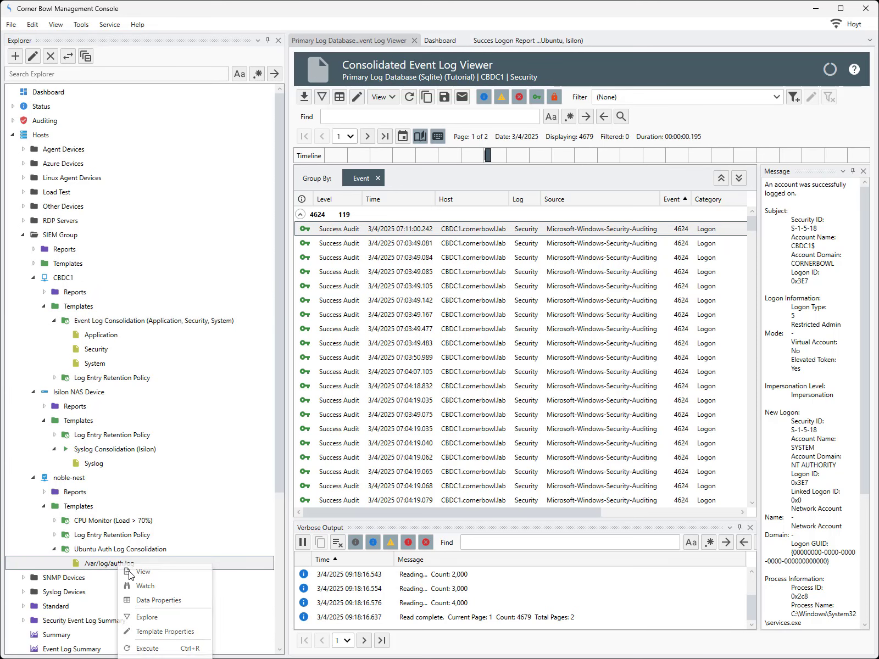
click(132, 571)
click(416, 429)
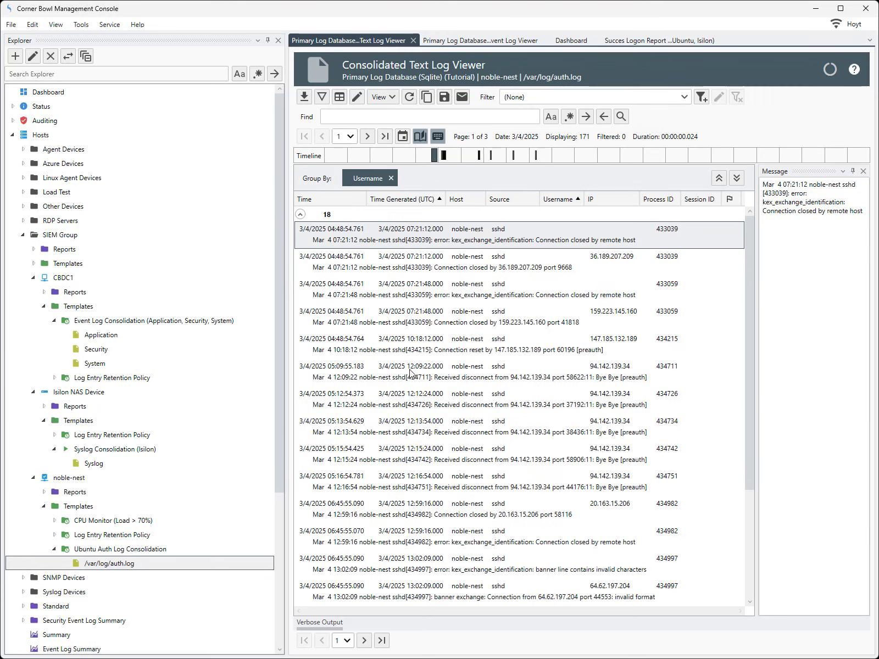
Step: Regroup the auth.log entries by Source and Username, and read the first entry of the named non-root user under sshd
click(391, 179)
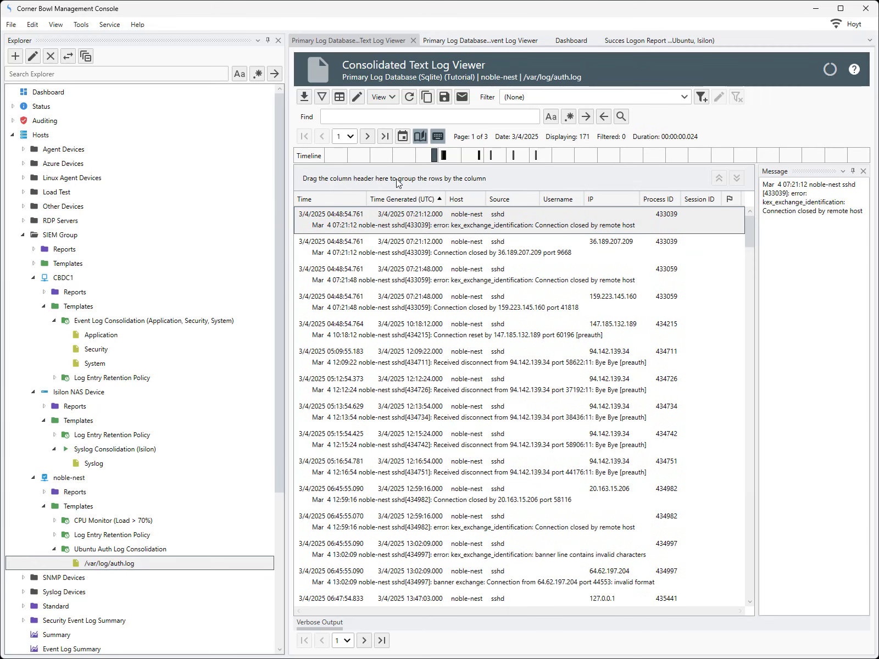
drag(486, 199, 460, 181)
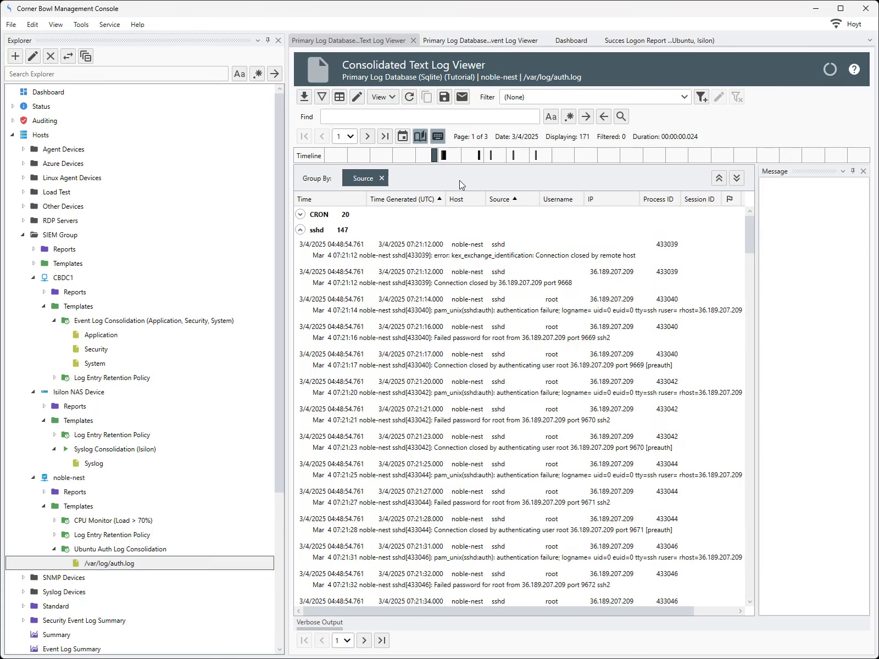
click(724, 182)
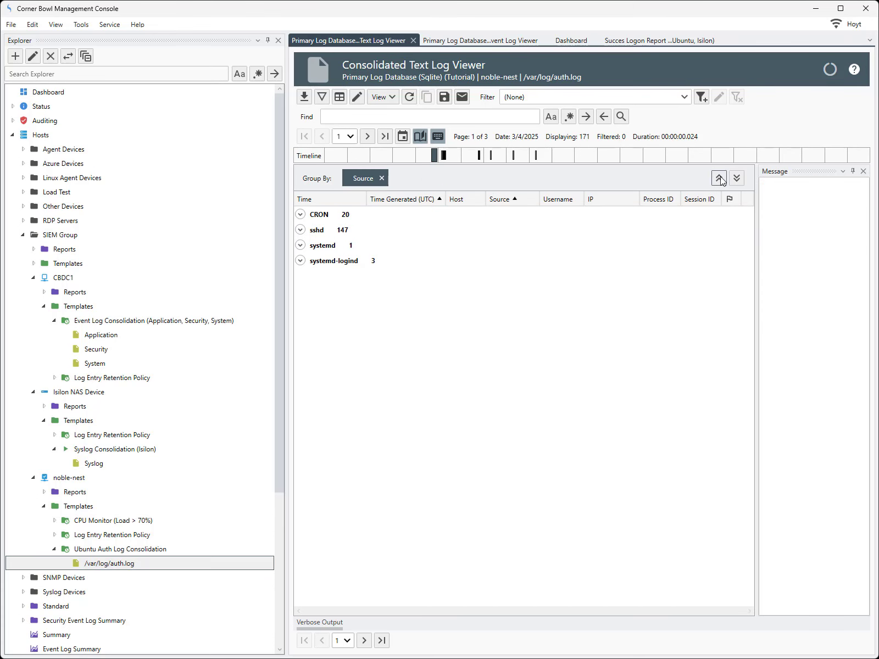
click(300, 230)
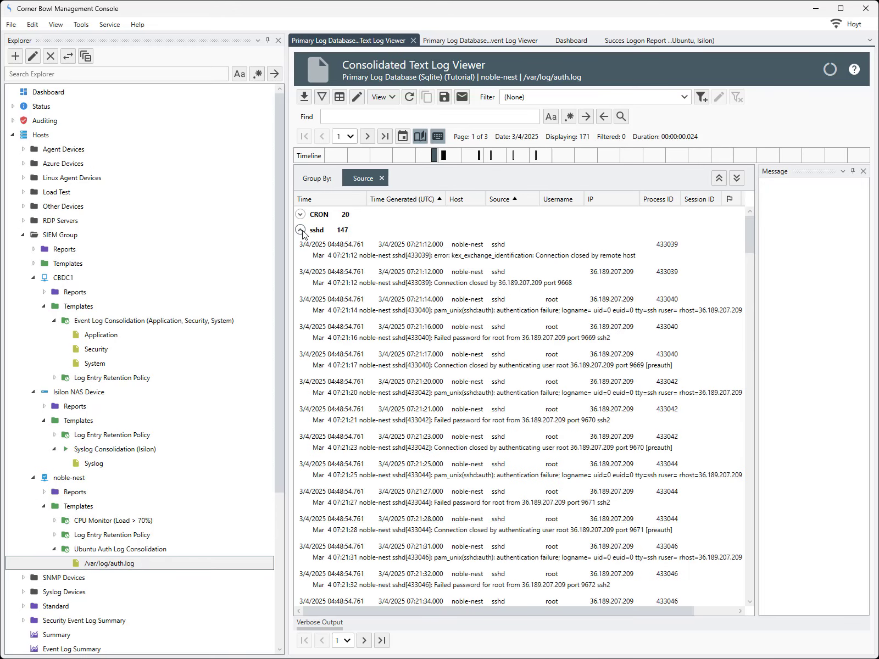
drag(557, 203, 508, 179)
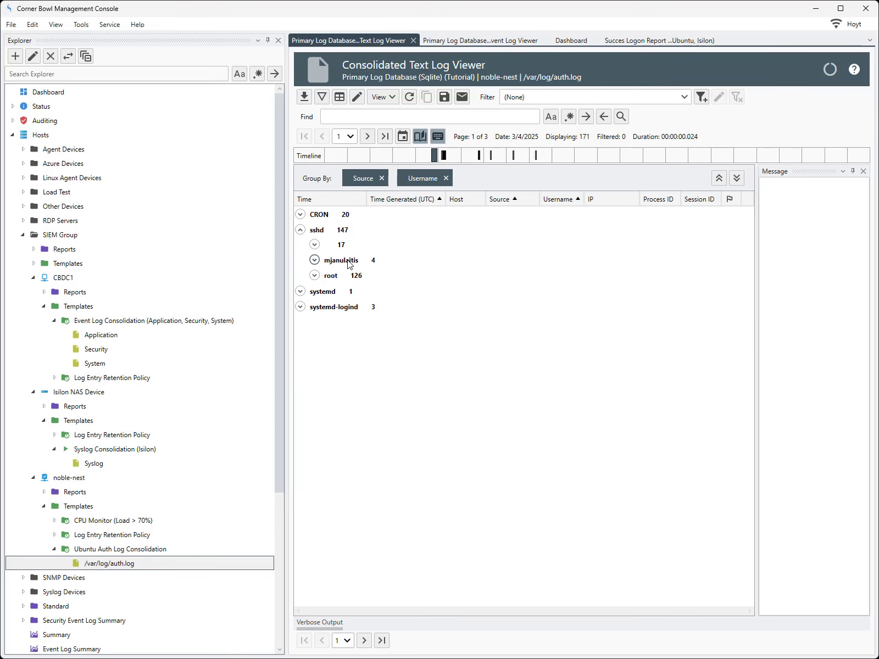
click(315, 260)
click(354, 282)
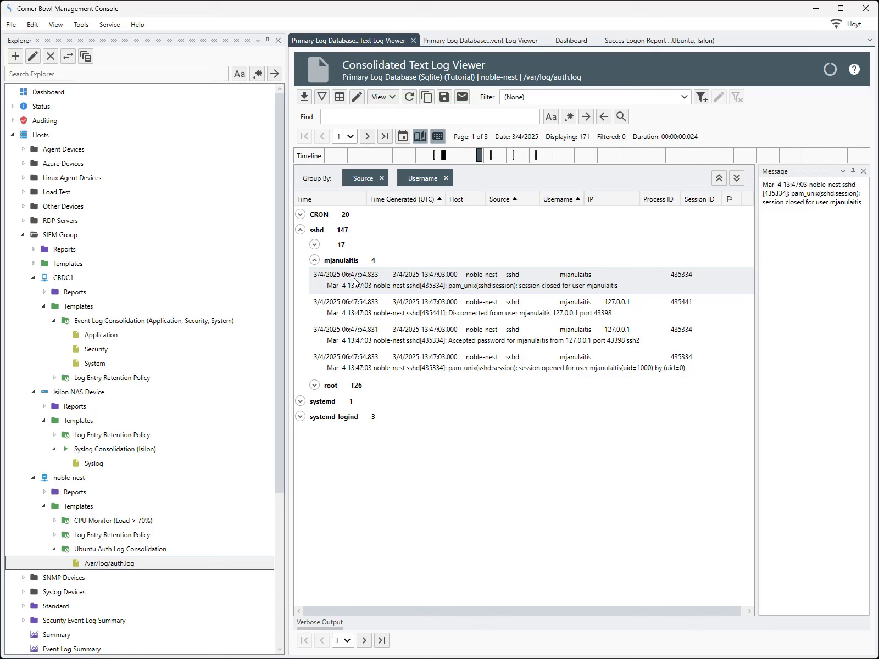
Step: Open the properties of noble-nest's Ubuntu Auth Log Consolidation template and show the column definitions for /var/log/auth.log
click(167, 550)
right_click(168, 550)
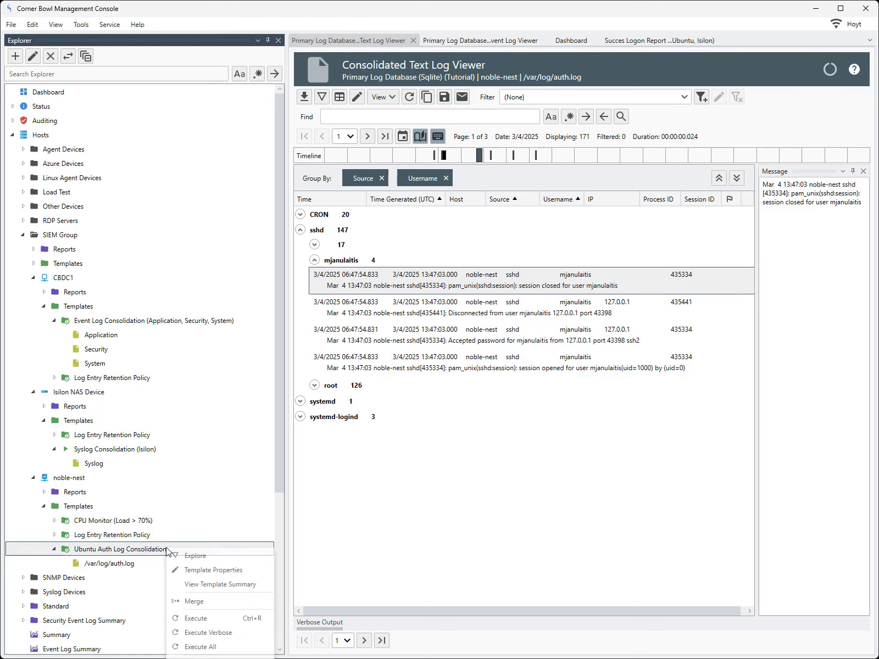
click(182, 570)
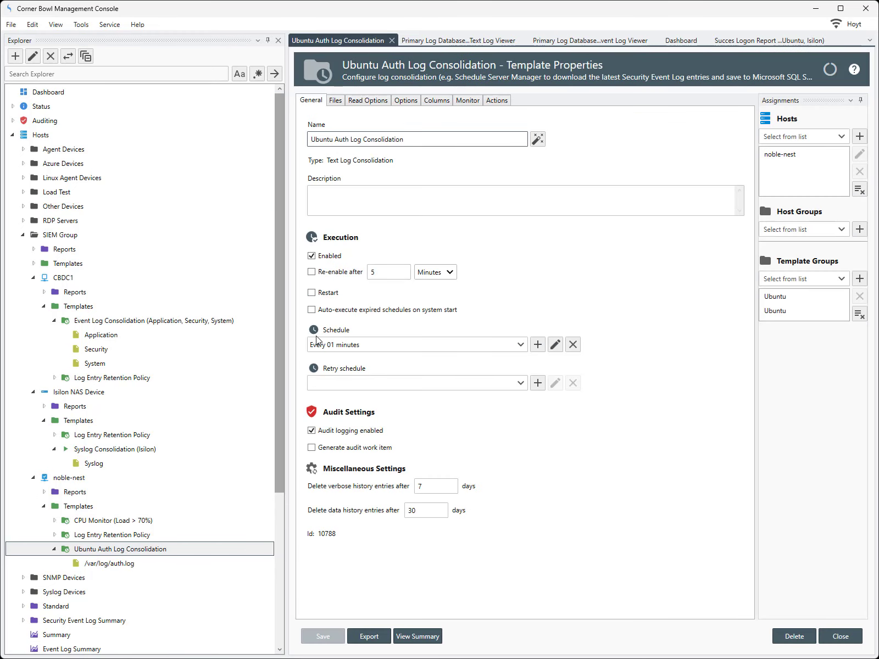
click(436, 100)
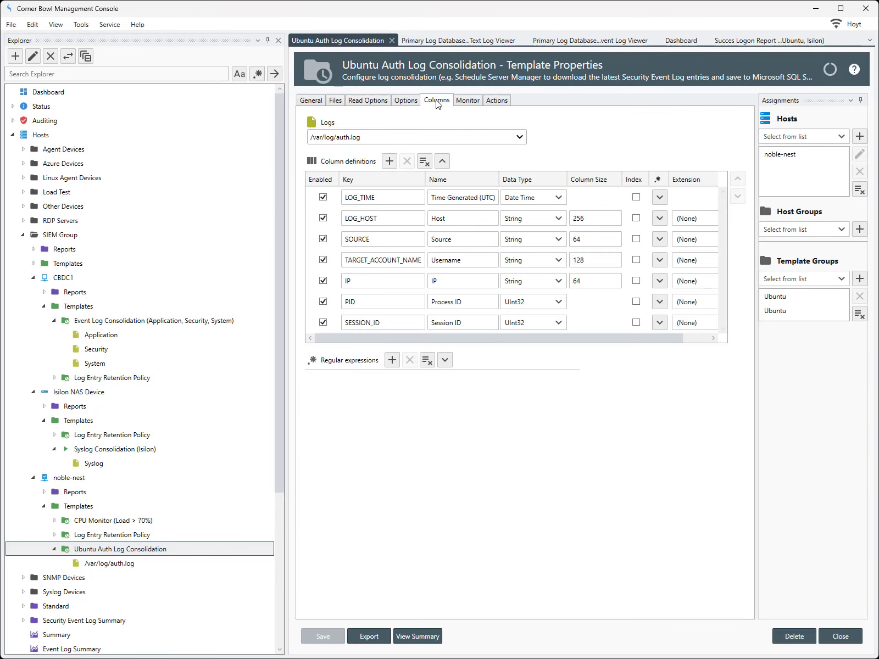
Step: Inspect the regular expressions of the TARGET_ACCOUNT_NAME column through the end of the list, and close the template properties without changes
click(407, 260)
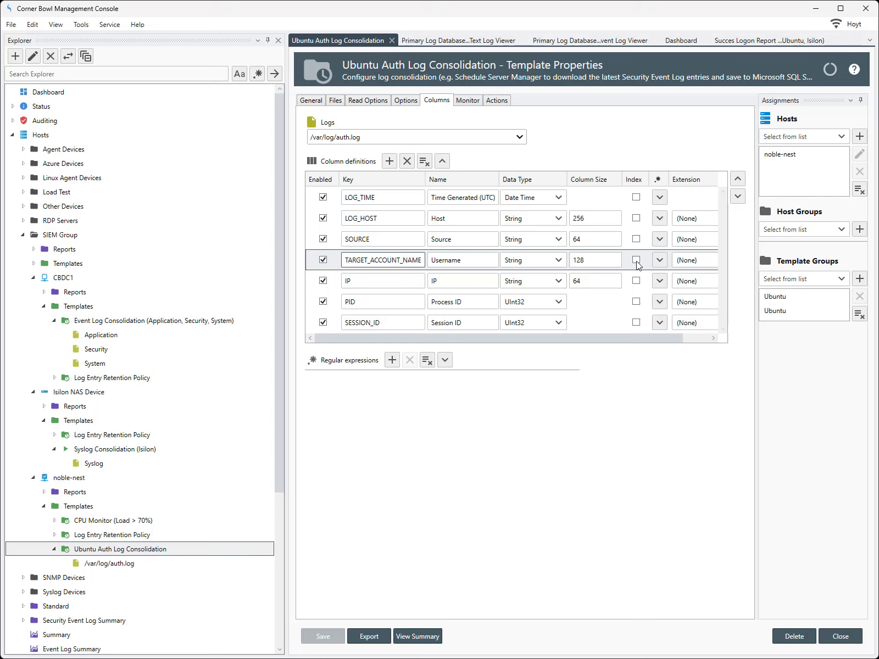
click(660, 259)
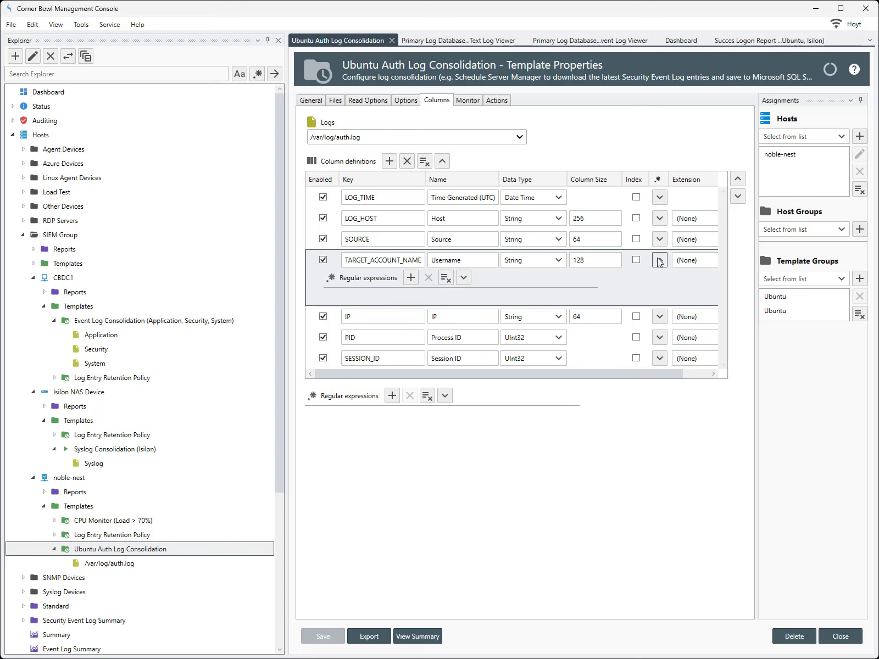
click(465, 278)
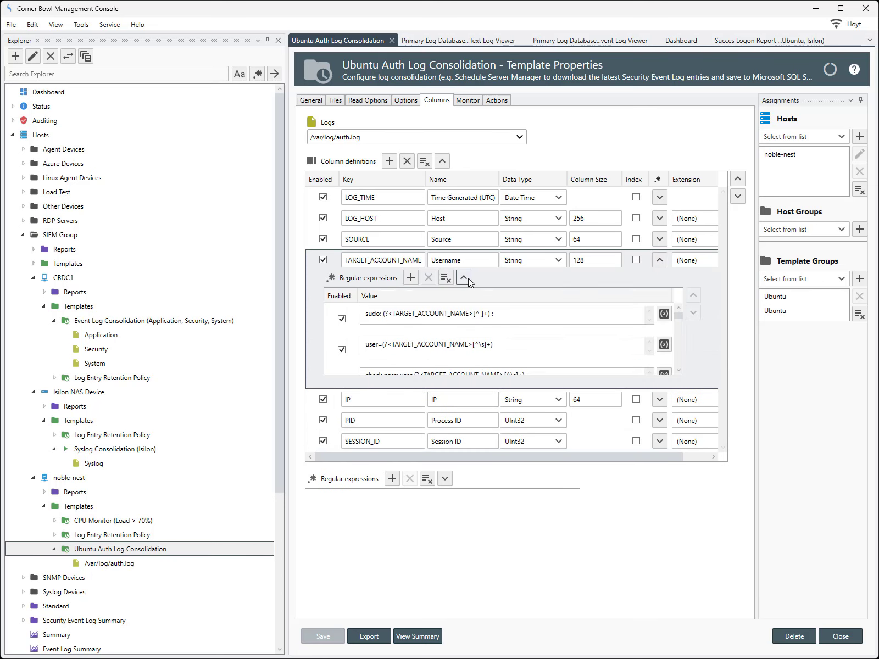
drag(678, 317, 681, 370)
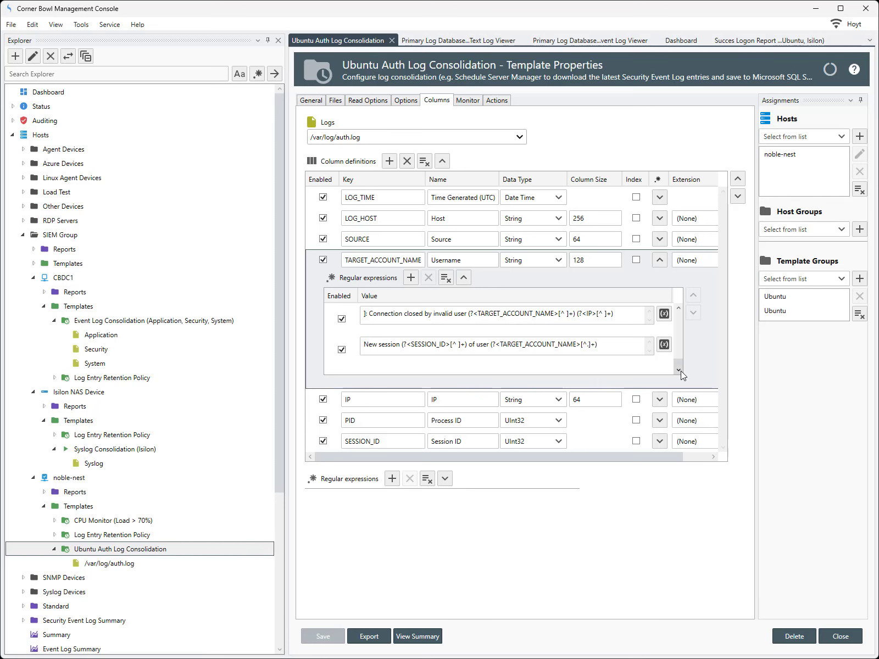
click(860, 637)
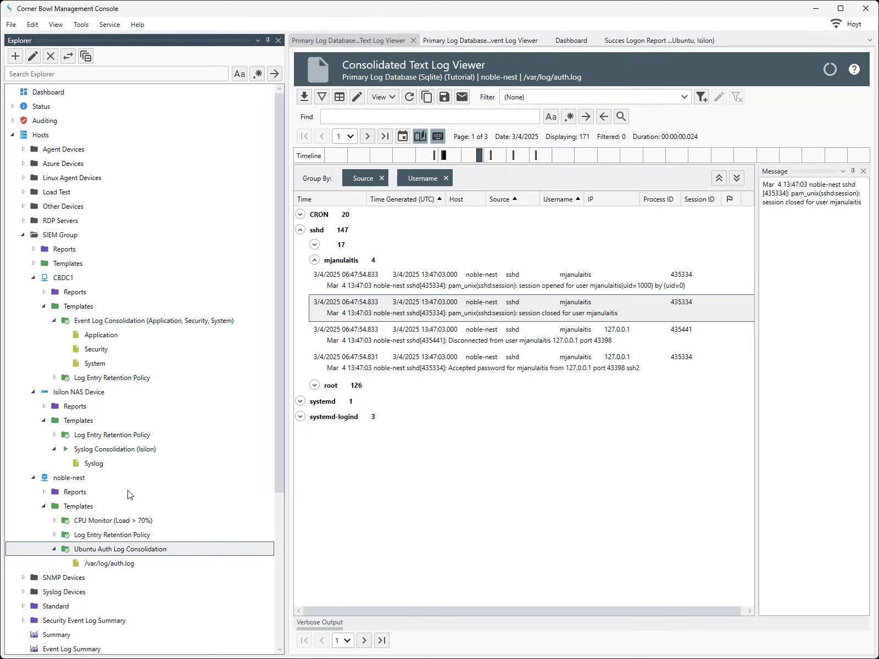
Step: View the Isilon NAS Device's consolidated Syslog with the default log viewer options
click(97, 468)
right_click(97, 471)
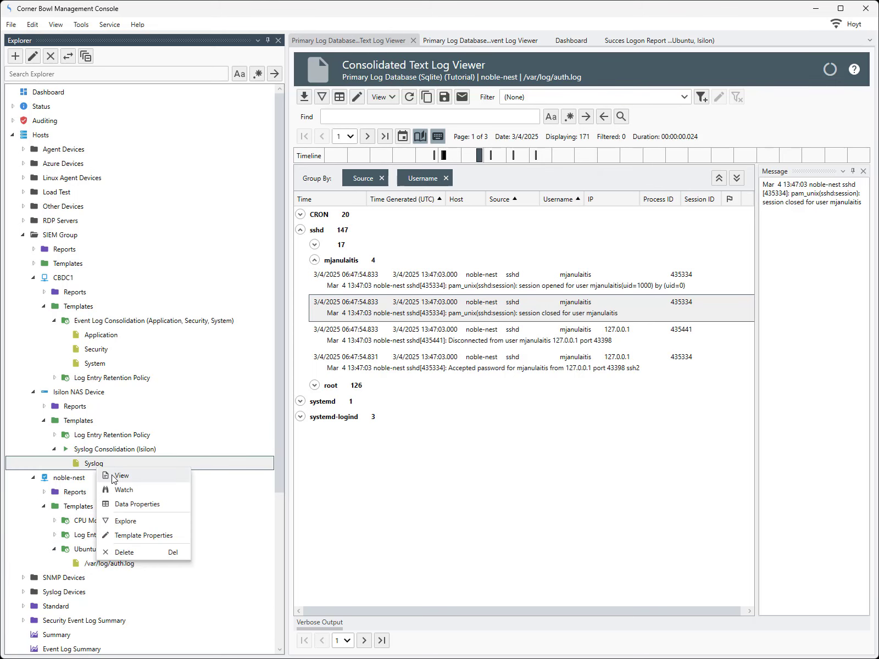
click(117, 476)
click(419, 473)
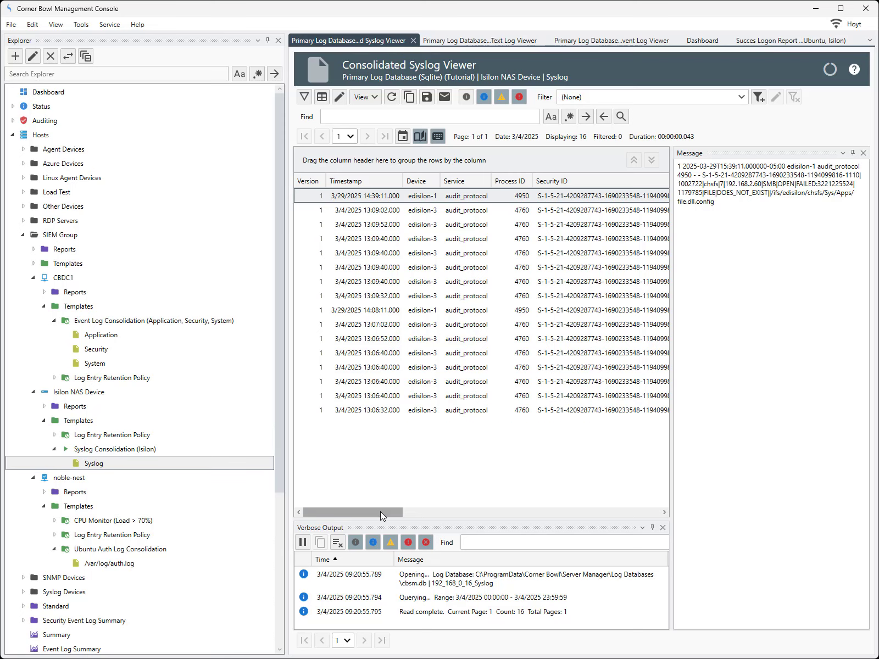
Step: Group the Isilon syslog entries by Username, expand the second user's group, and widen the log grid to examine the Security ID through Operation columns
drag(380, 512, 441, 509)
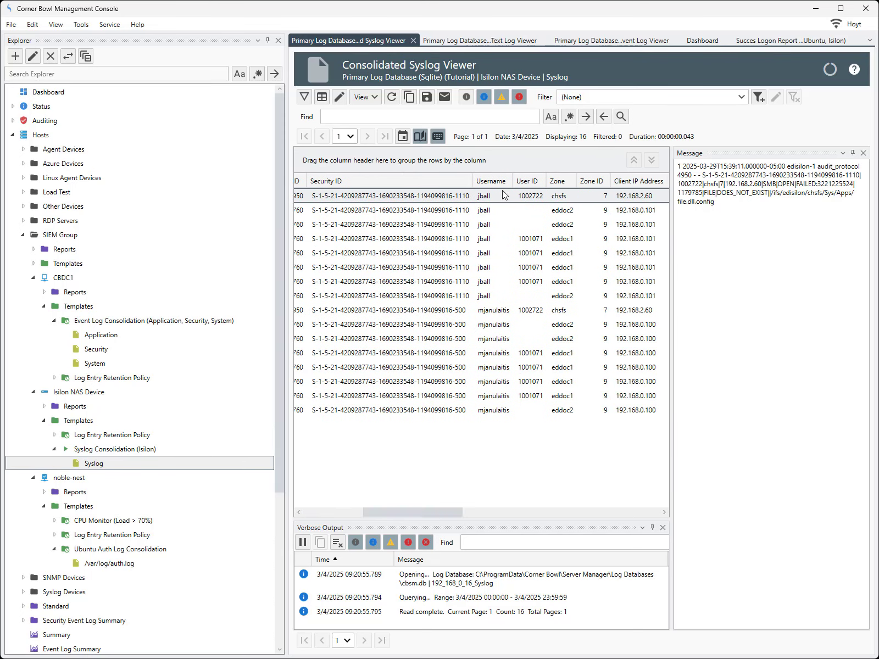
drag(496, 182, 477, 166)
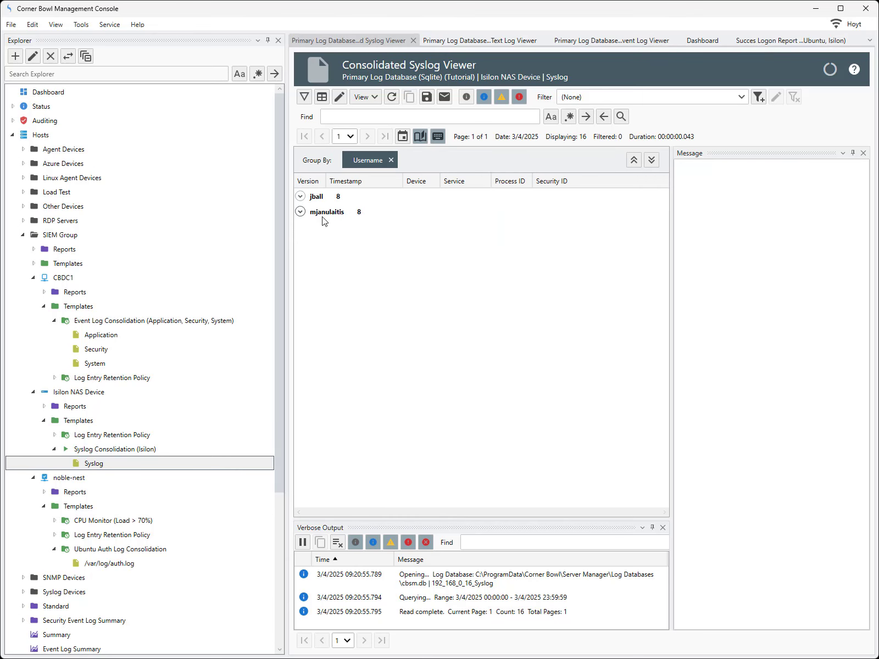
click(301, 212)
click(346, 225)
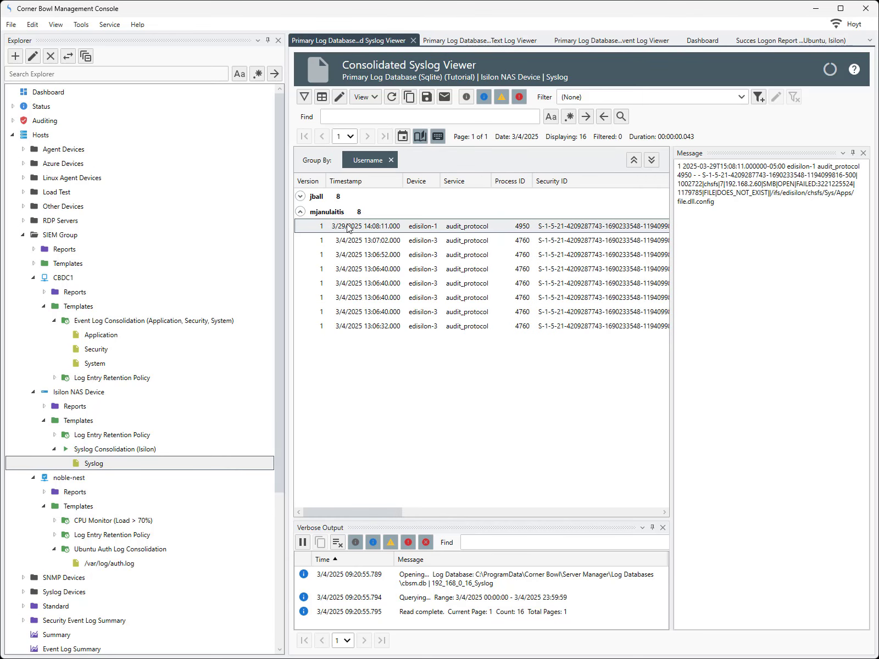
drag(287, 245, 255, 266)
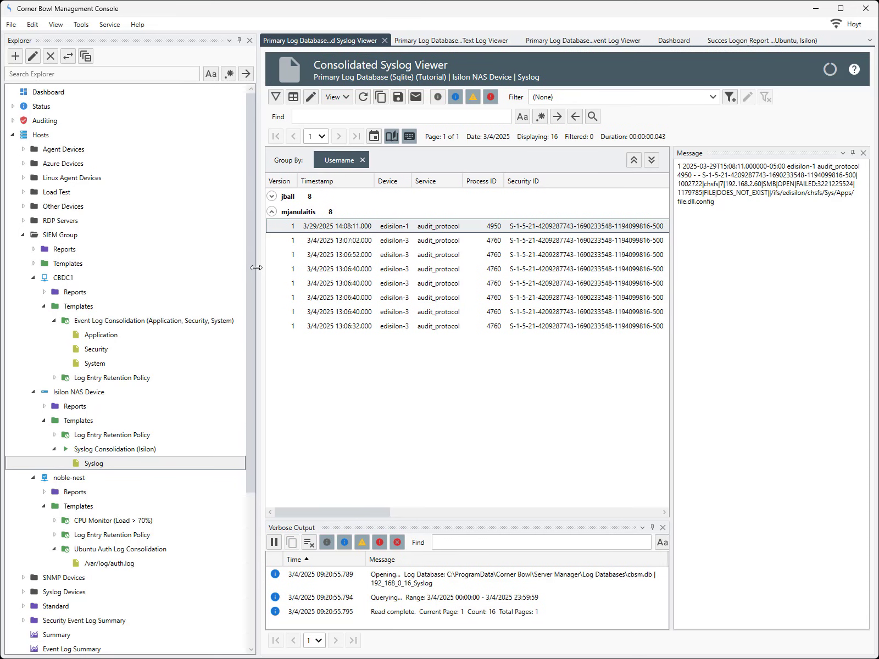
drag(671, 389, 771, 399)
drag(392, 516, 464, 519)
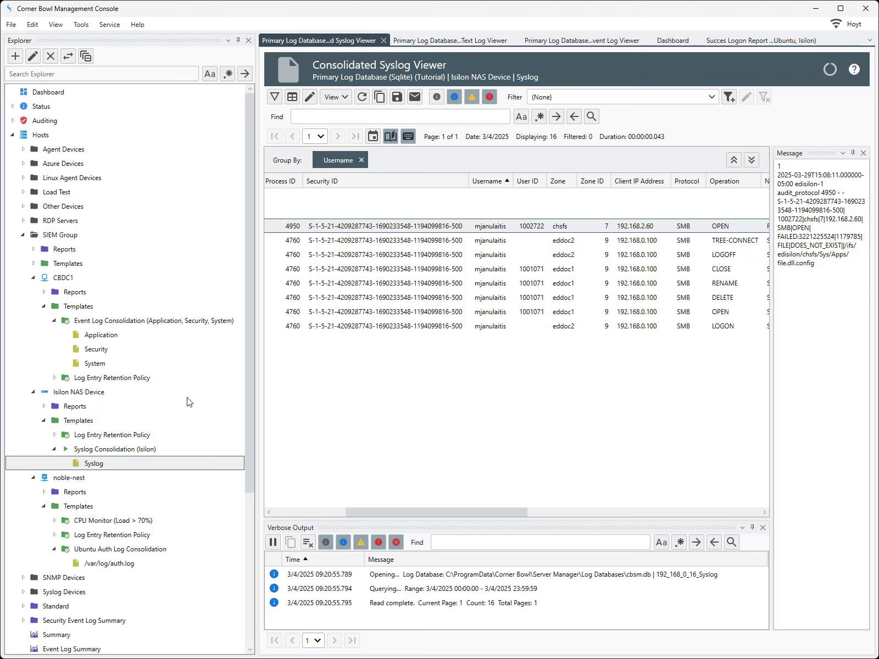
Step: Open the properties of the Syslog Consolidation (Isilon) template and show its column definitions
click(133, 450)
right_click(132, 451)
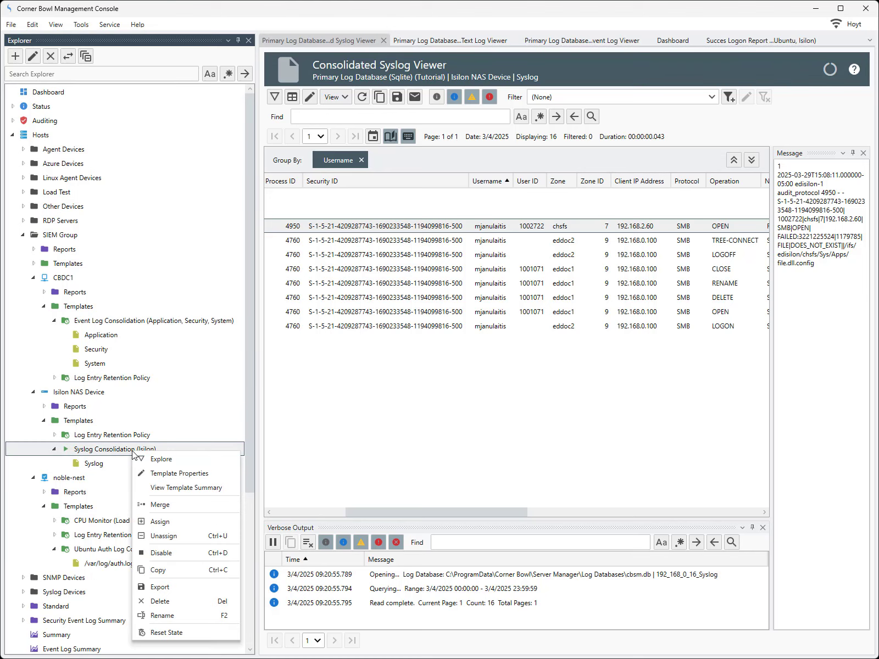
click(156, 474)
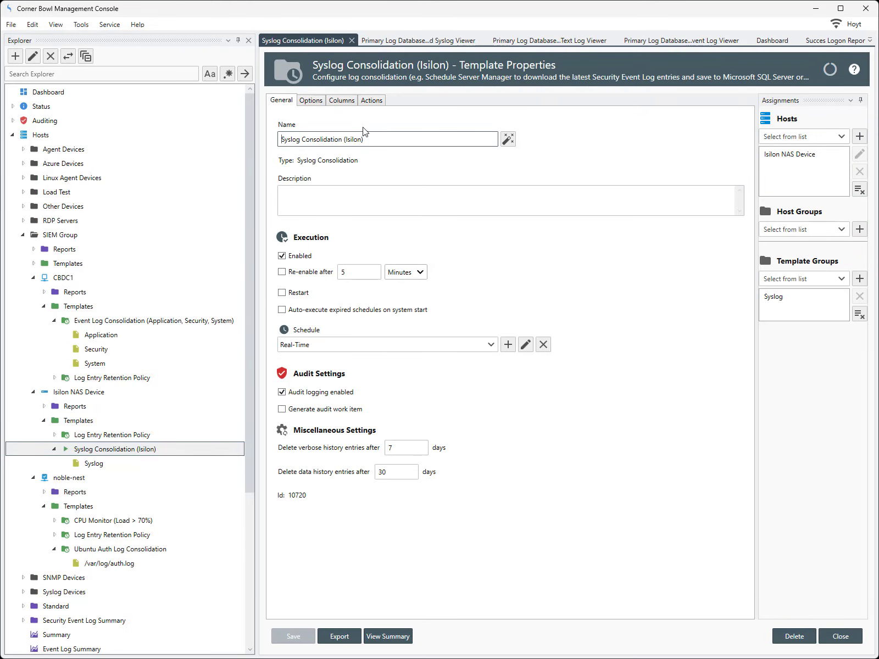
click(354, 101)
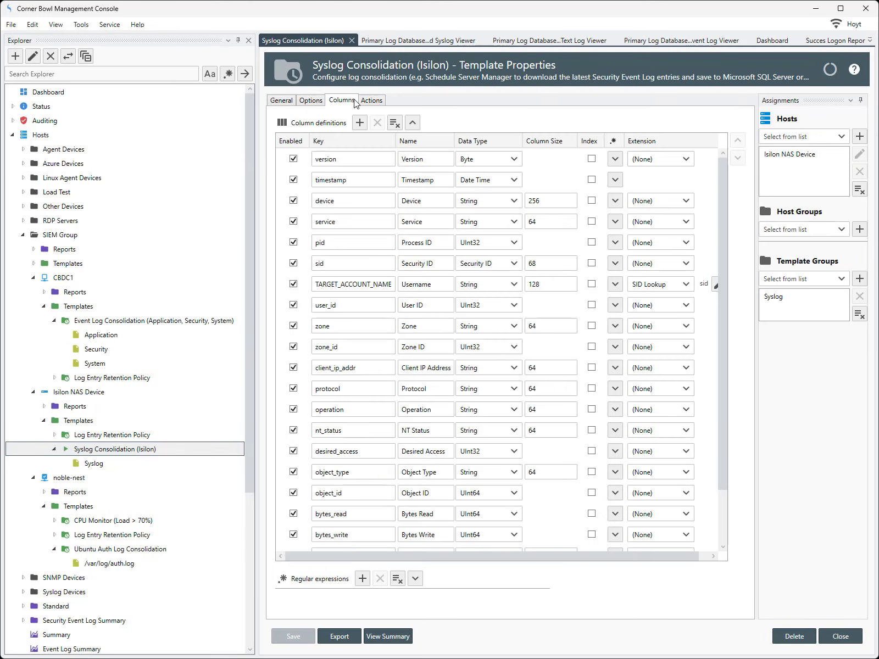
Step: Inspect the sid column and the source column of TARGET_ACCOUNT_NAME's SID Lookup extension, and cancel the column selection without changes
click(352, 264)
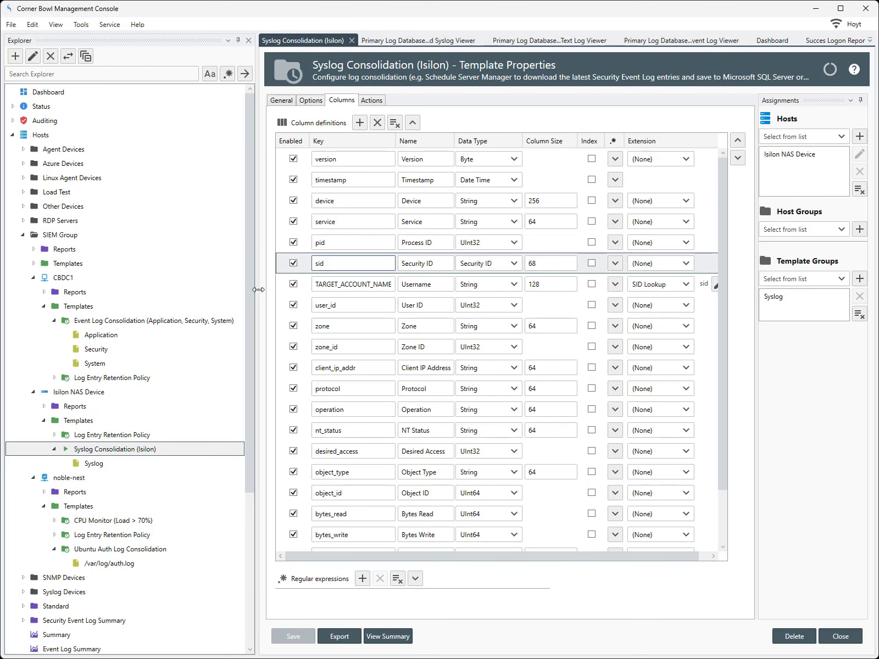
drag(256, 290, 152, 329)
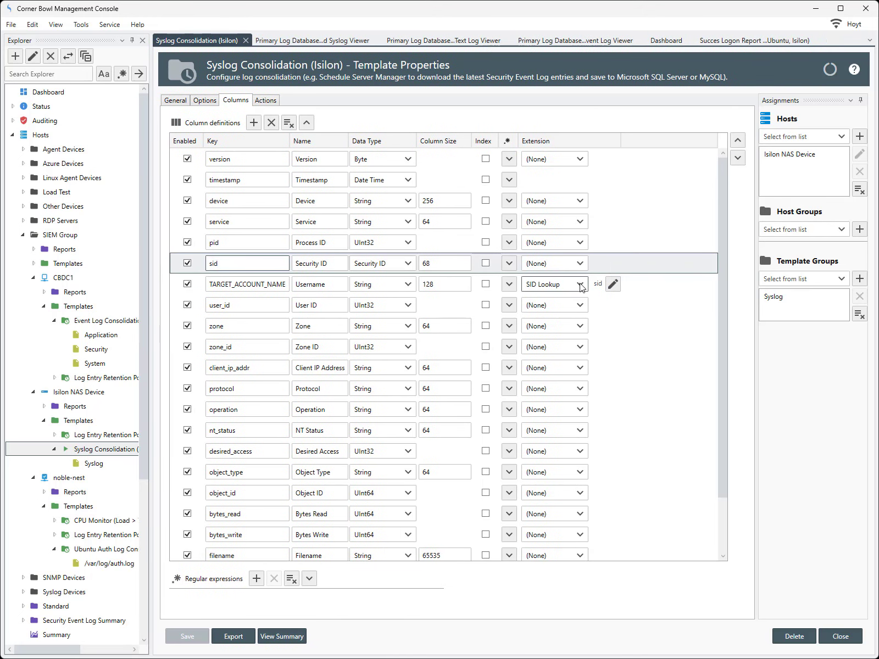
click(614, 284)
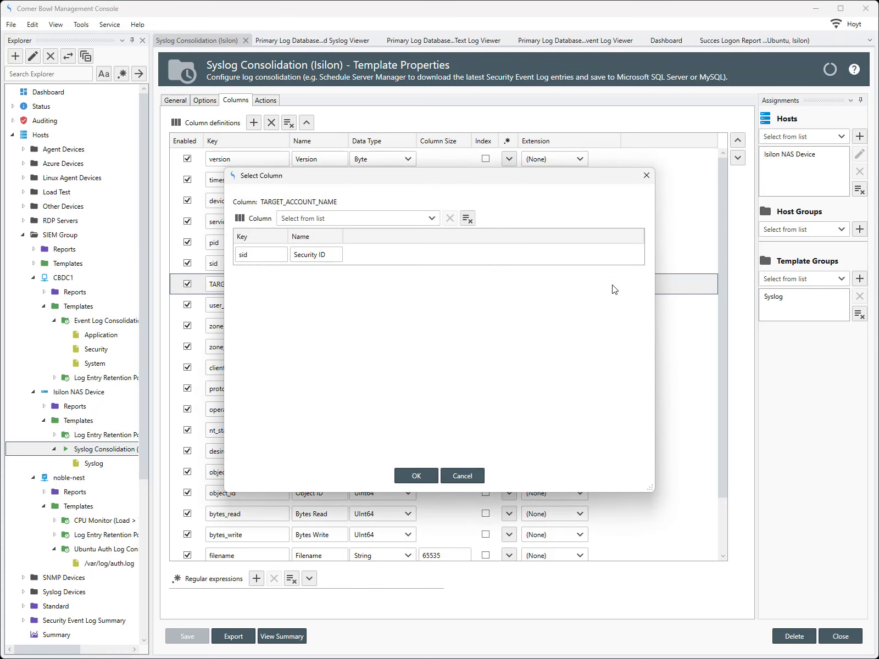
click(481, 476)
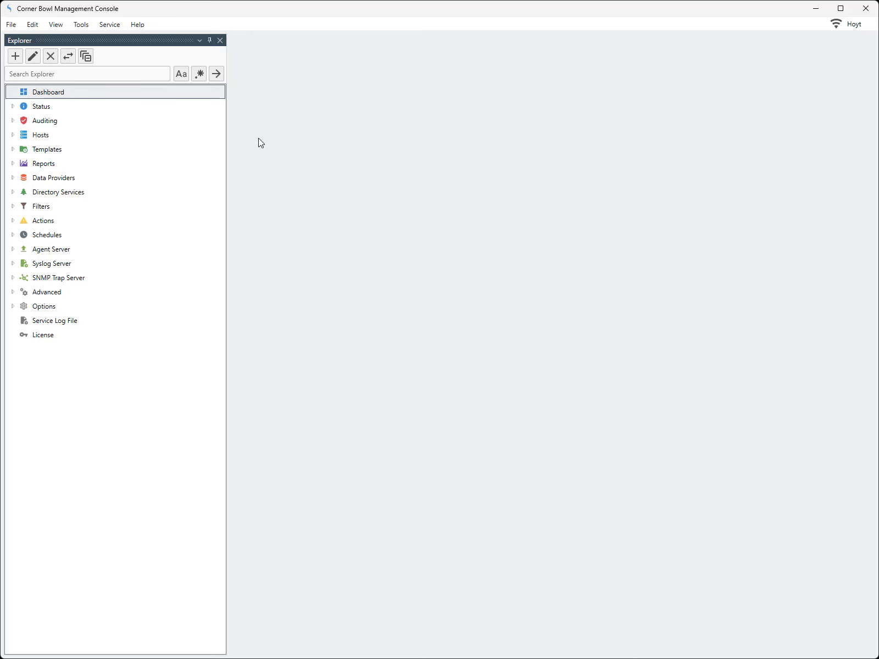
Step: Create a new SIEM Report from the Log Consolidation Reports object types
click(15, 24)
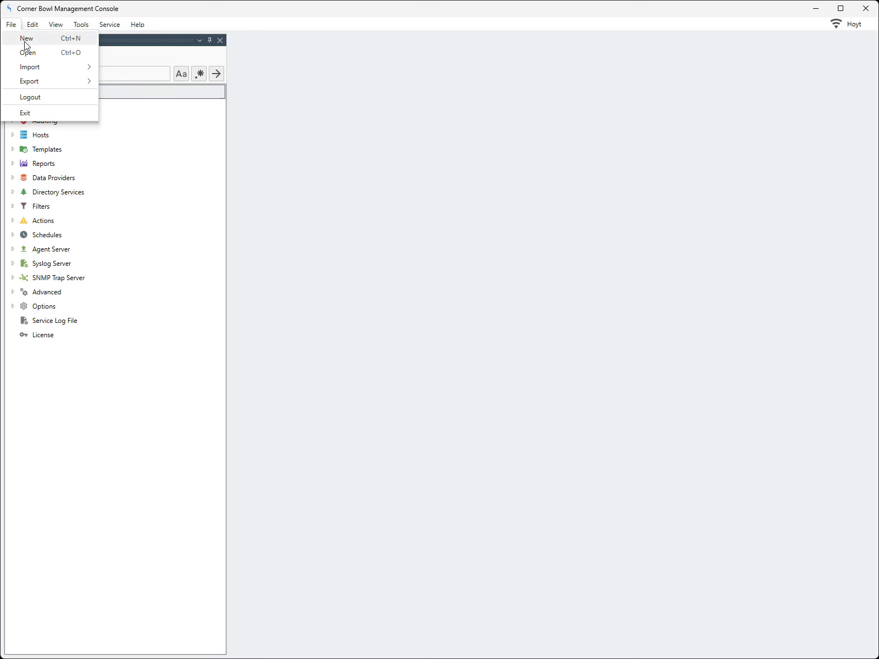
click(25, 39)
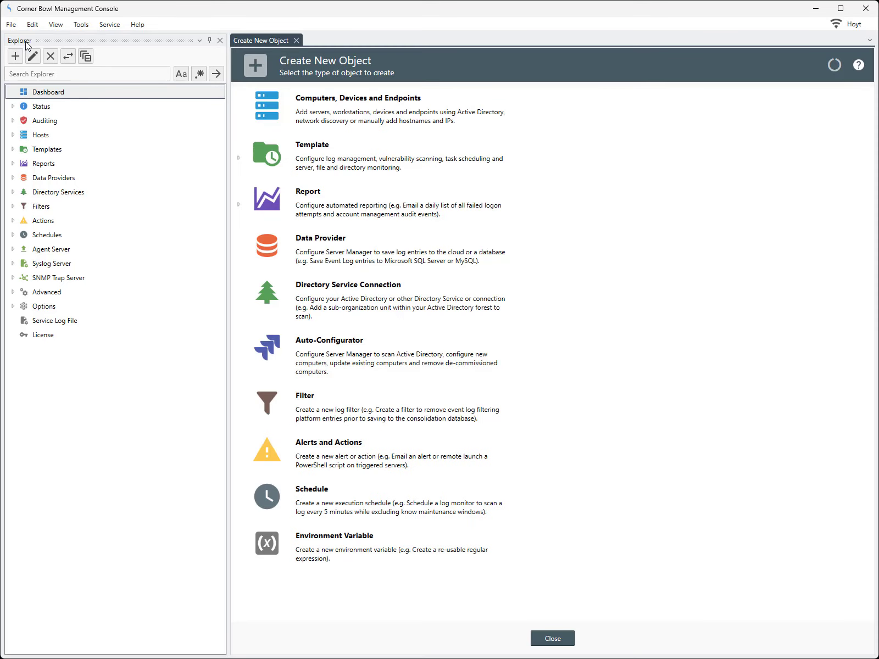
click(239, 204)
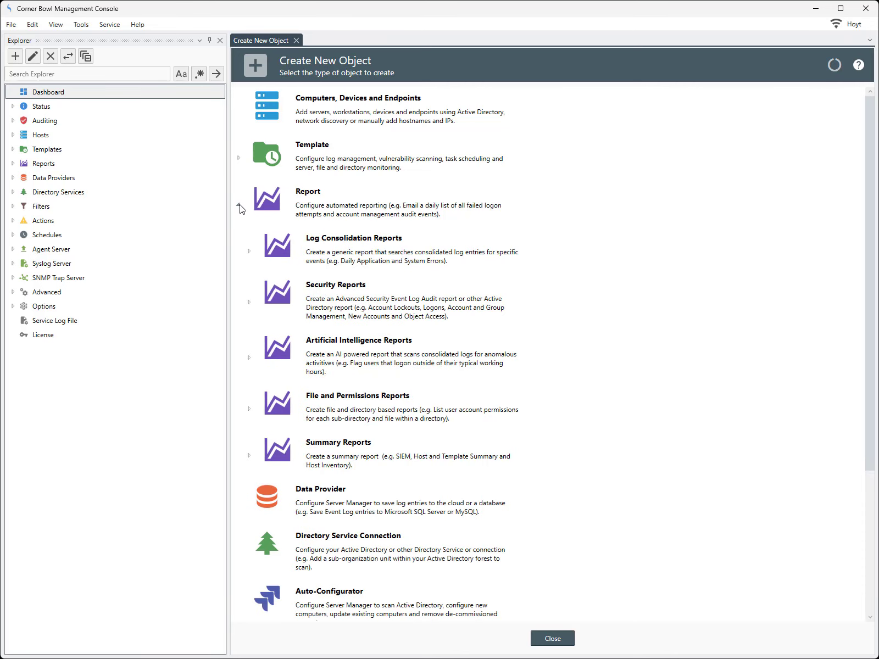
click(249, 252)
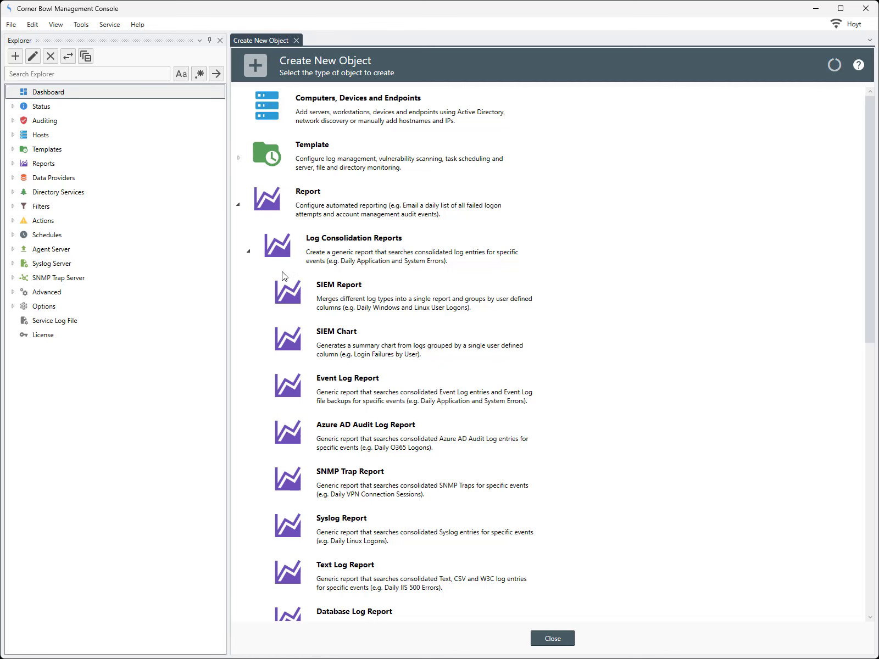
double_click(337, 304)
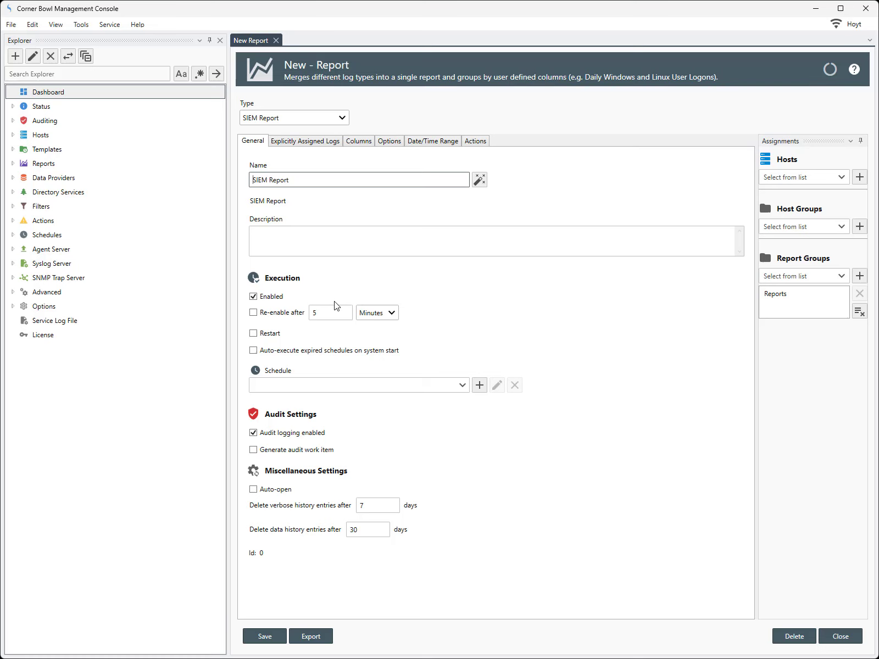
Step: Name the new report "Success Logons Windows, Ubuntu, Isilon" and view the available schedule folders without assigning one
drag(299, 181, 134, 183)
text(Success Logons Windows, Ubuntu, Isilon)
click(323, 391)
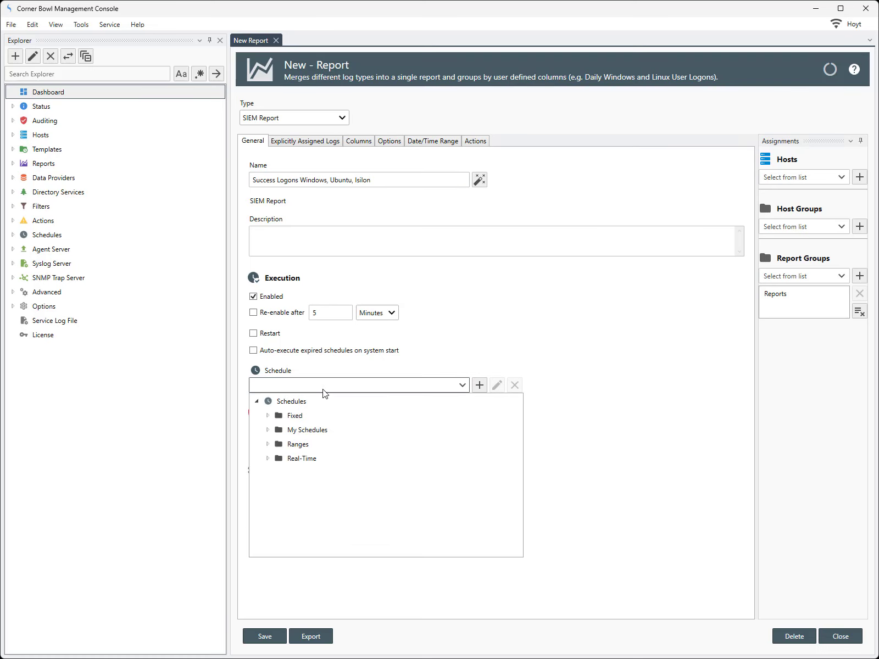
click(324, 391)
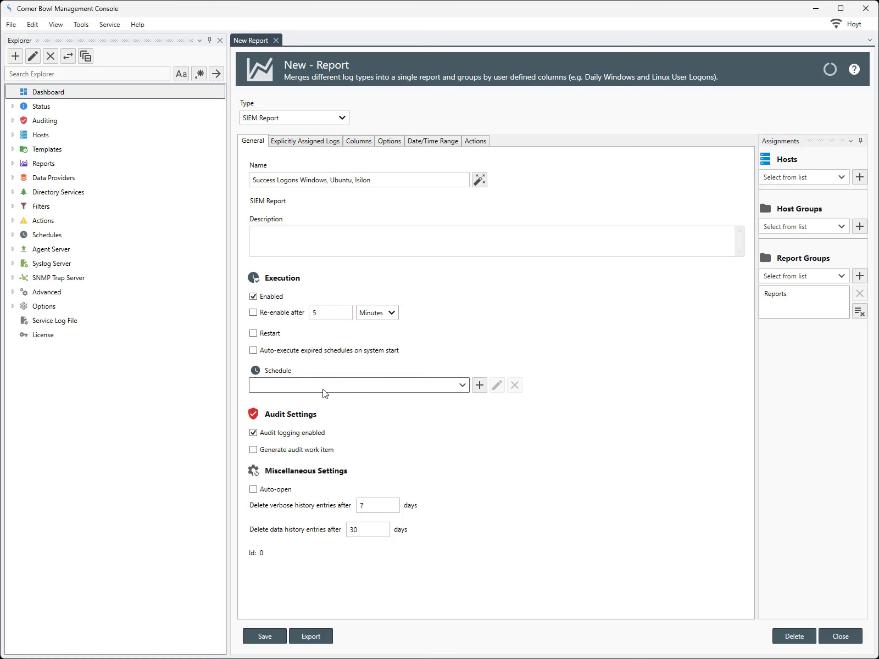
Step: Explicitly assign the CBDC1 Security, Isilon NAS Device Syslog and noble-nest /var/log/auth.log consolidated logs from the Primary Log Database to the report
click(292, 144)
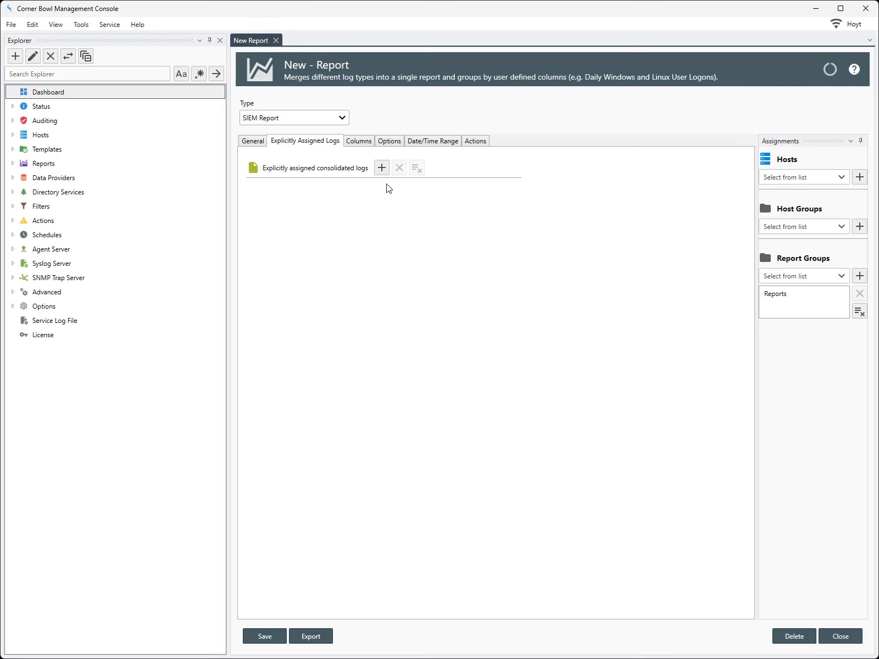
click(382, 167)
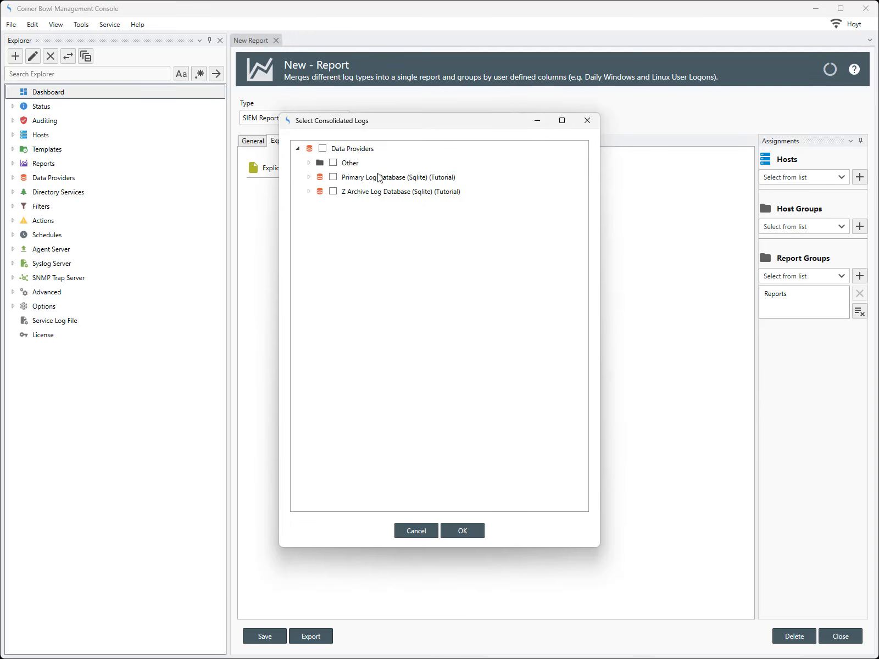
click(308, 177)
click(319, 191)
click(329, 205)
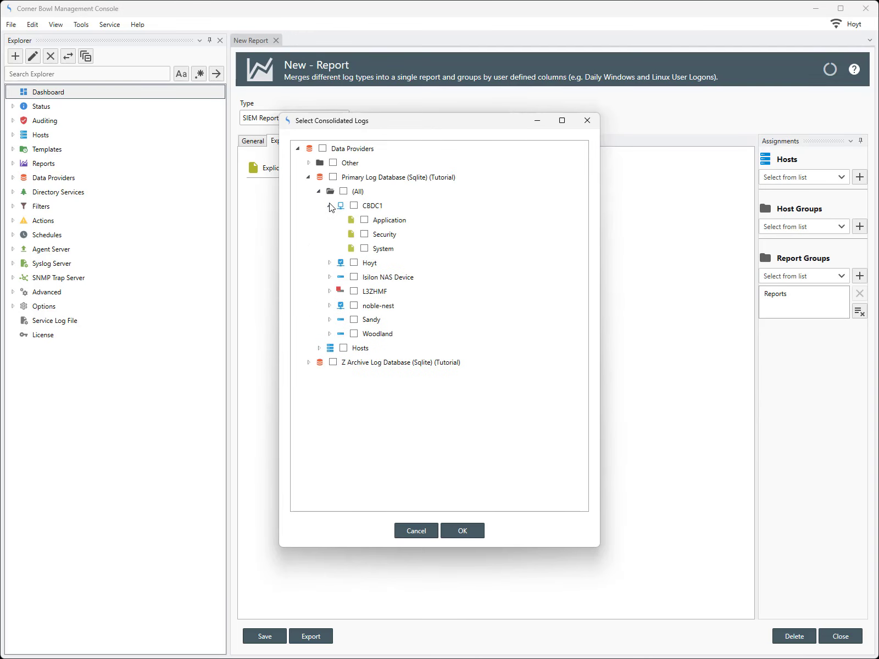
click(364, 235)
click(330, 277)
click(365, 291)
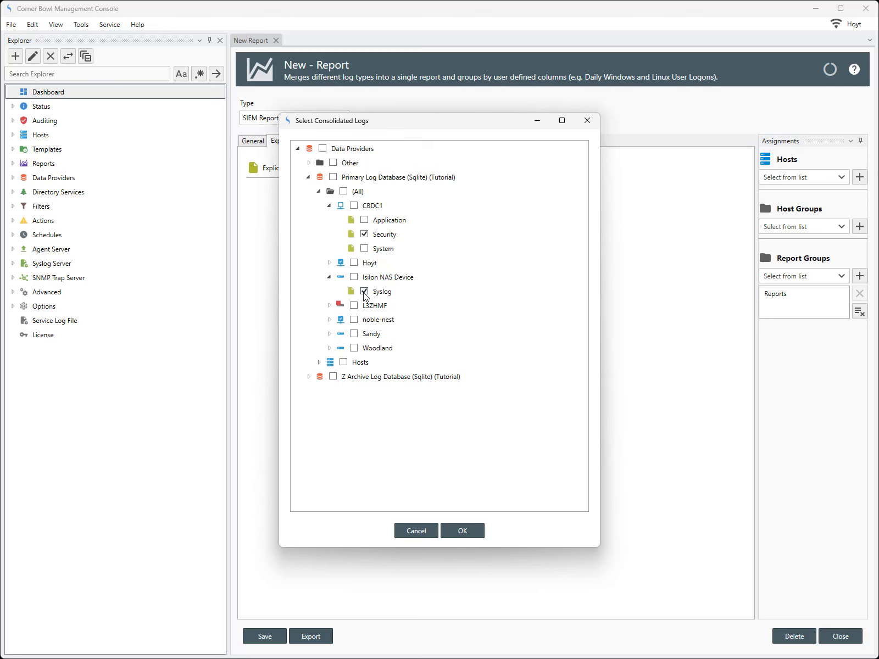
click(330, 320)
click(364, 334)
click(466, 531)
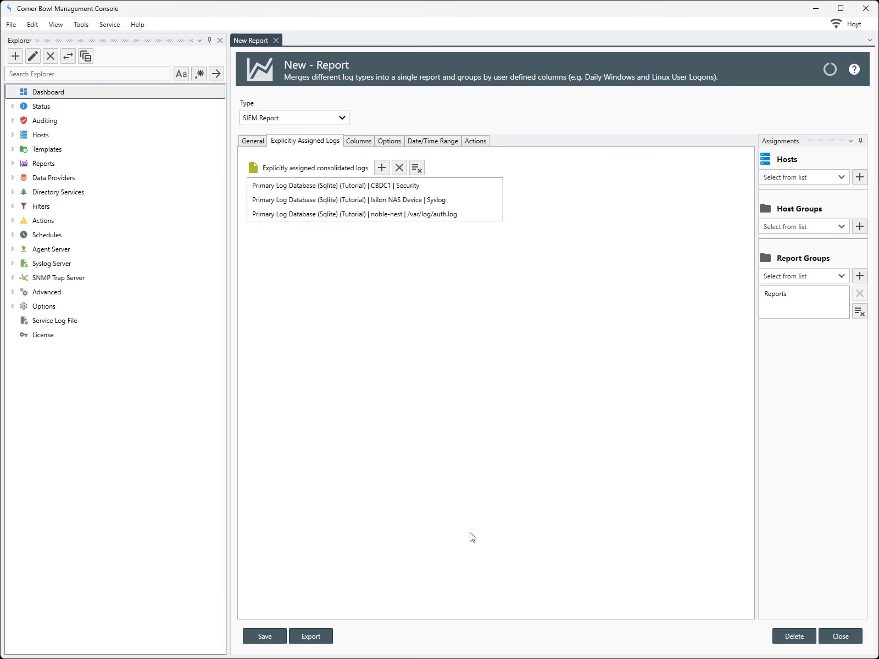
Step: Add a report column with key TARGET_ACCOUNT_NAME, name Username and a column size of 128
click(360, 144)
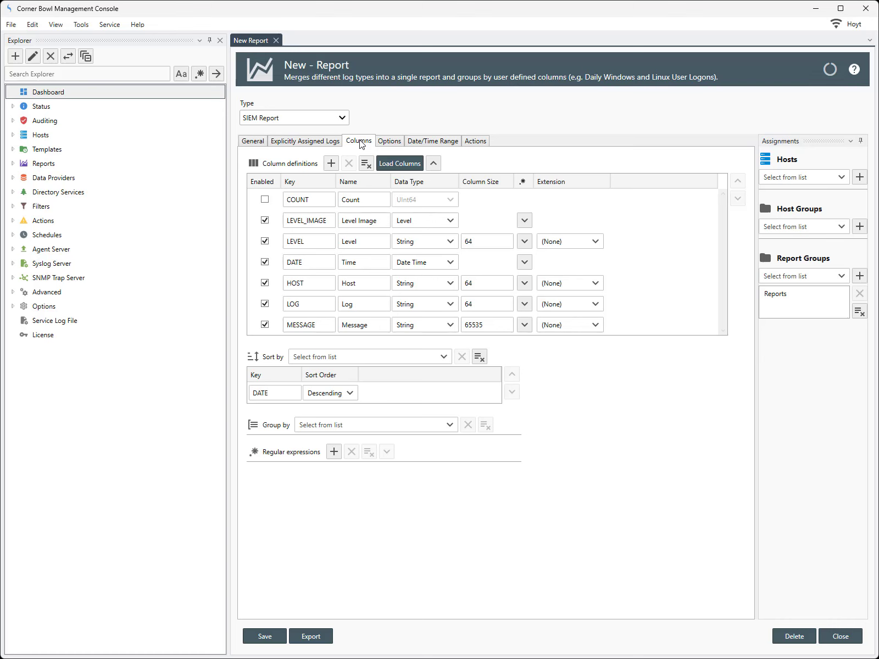
click(331, 164)
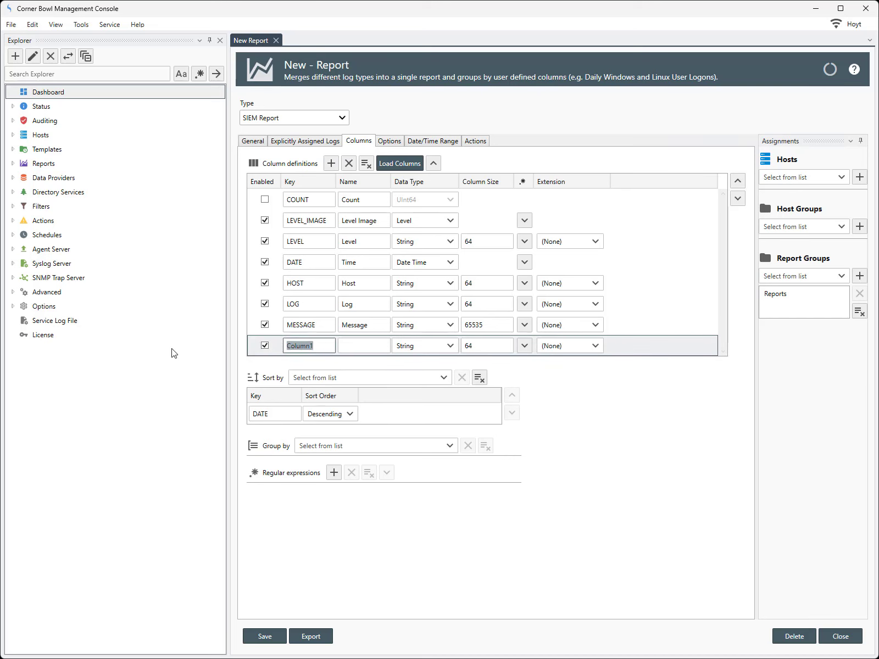
text(TARGET_ACCOUNT_NAME)
key(Tab)
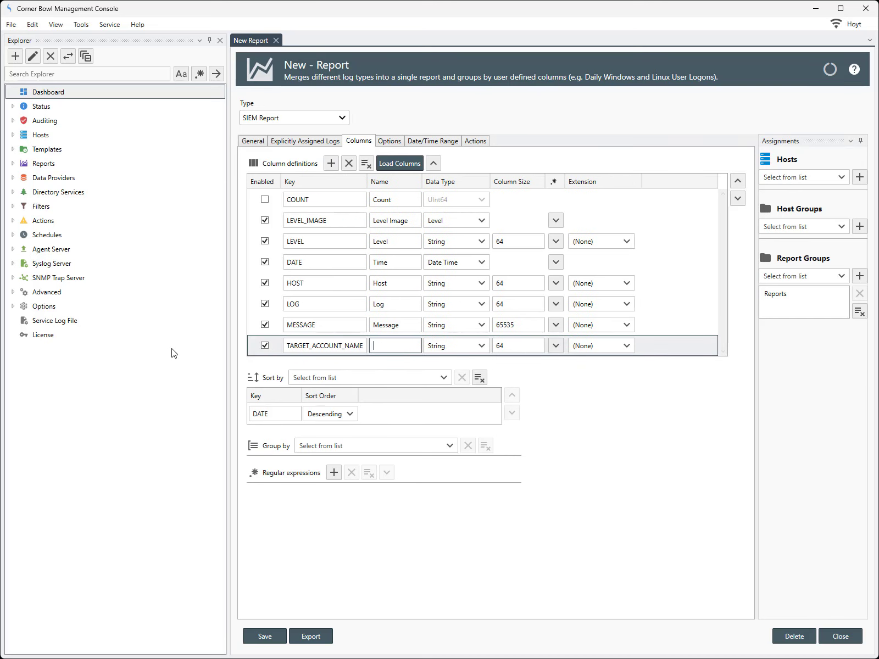
text(Username)
key(Tab)
key(Tab)
text(128)
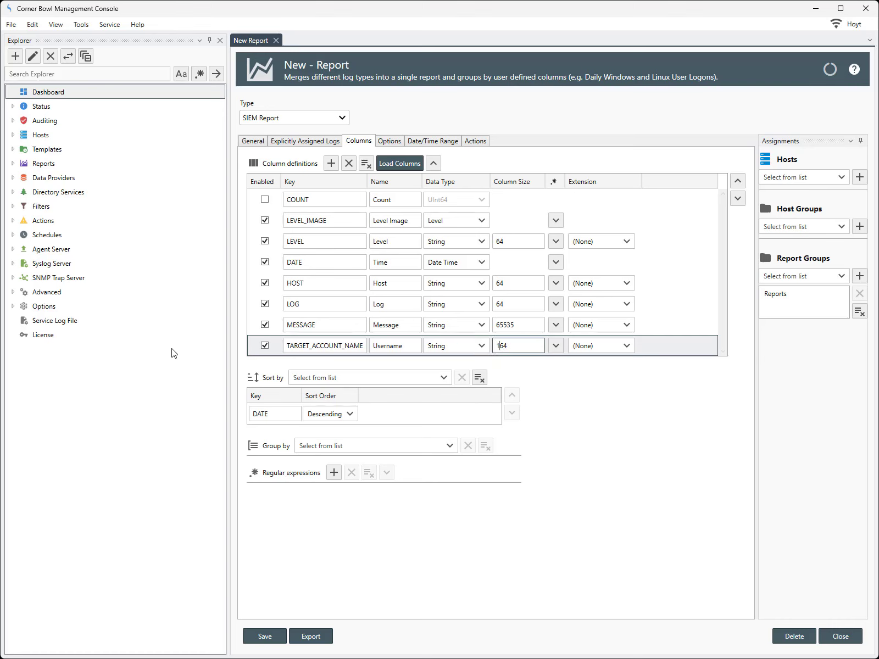
key(Delete)
key(Delete)
Step: Move the Username column above the Message column and group the report by Username
click(738, 182)
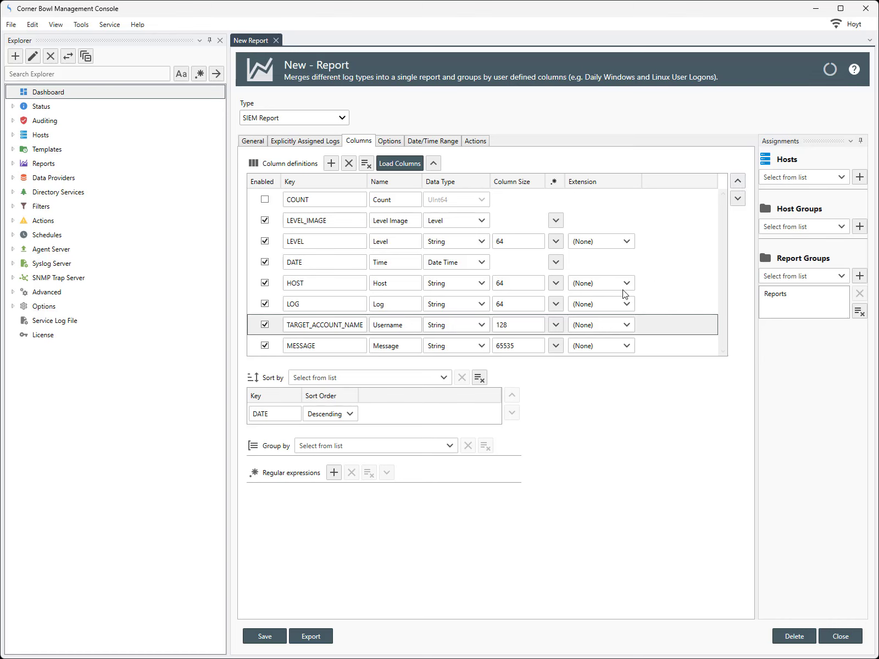
click(456, 449)
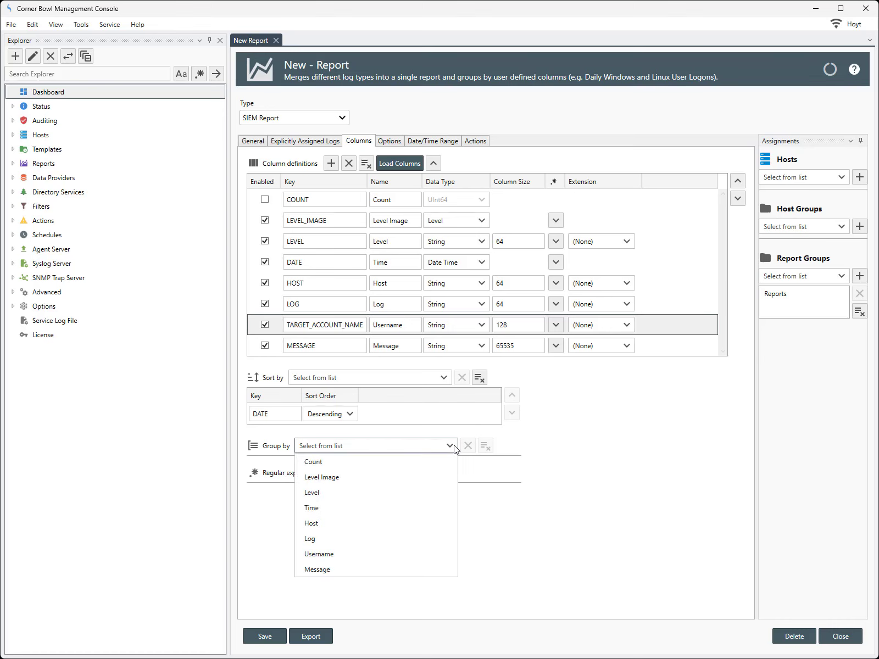
click(388, 558)
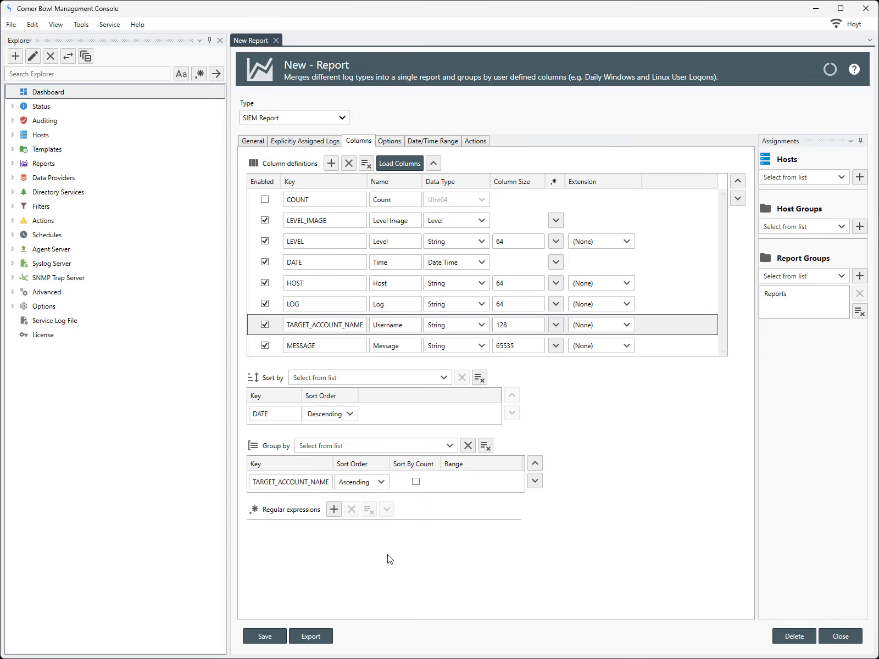
Step: Add the last Success Logons (Interactive, Network and RDP excluding Built-In Accounts) filter from the Event Logs Security filters to the report
click(394, 147)
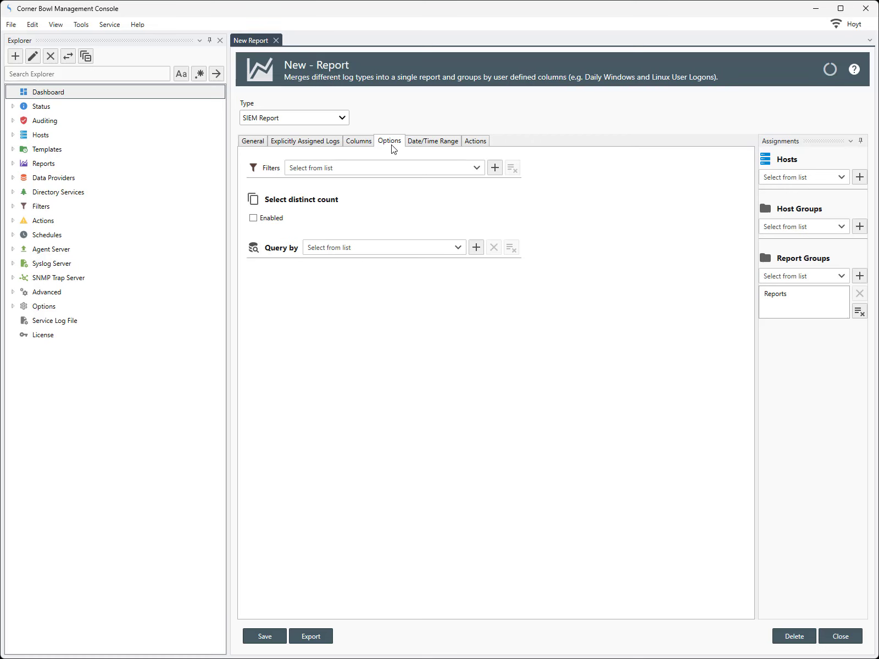
click(391, 170)
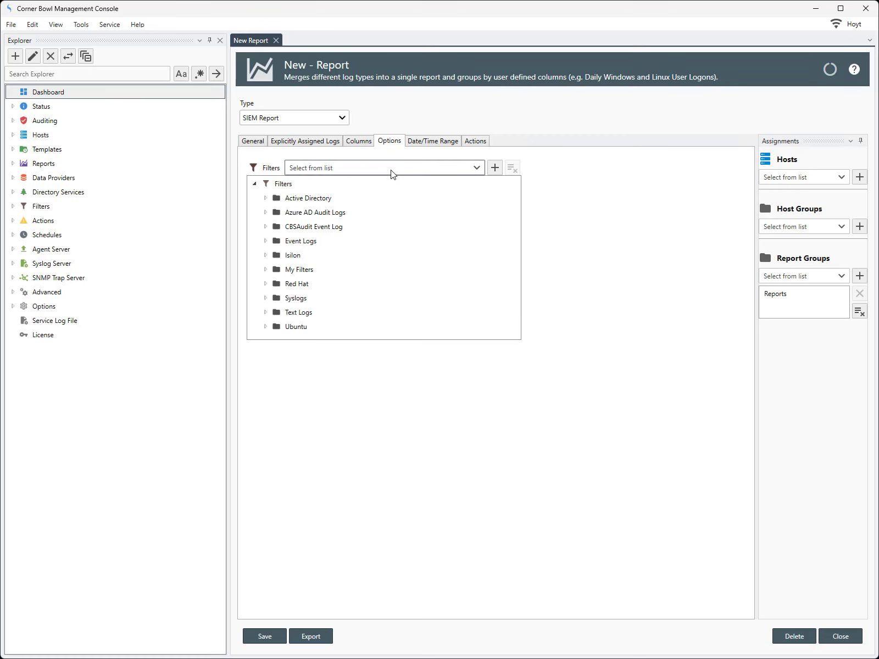
click(264, 241)
scroll(269, 247, down, 1)
click(275, 257)
scroll(281, 264, down, 1)
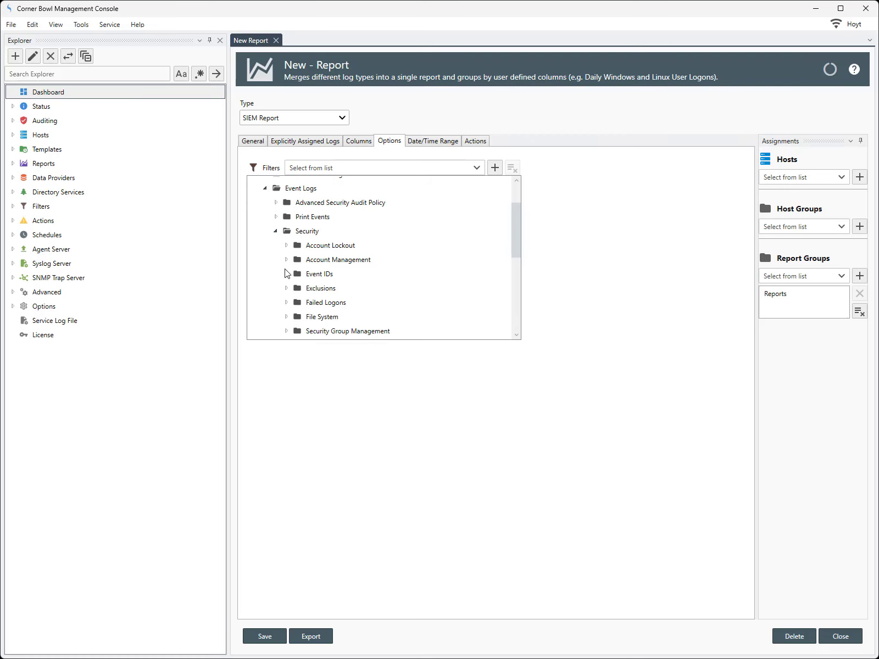
scroll(287, 307, down, 1)
click(286, 320)
scroll(351, 308, down, 2)
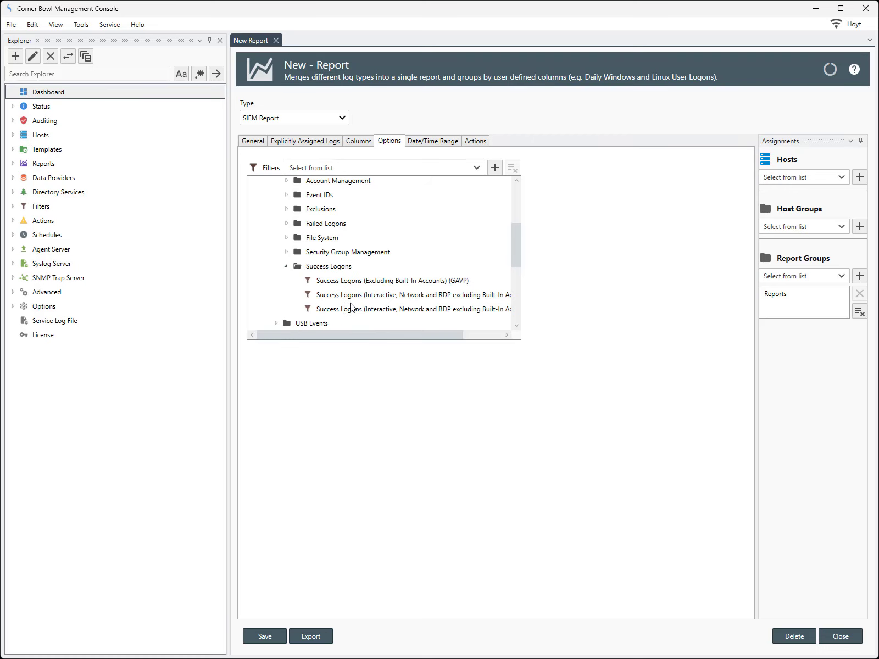
drag(351, 333, 429, 333)
click(407, 310)
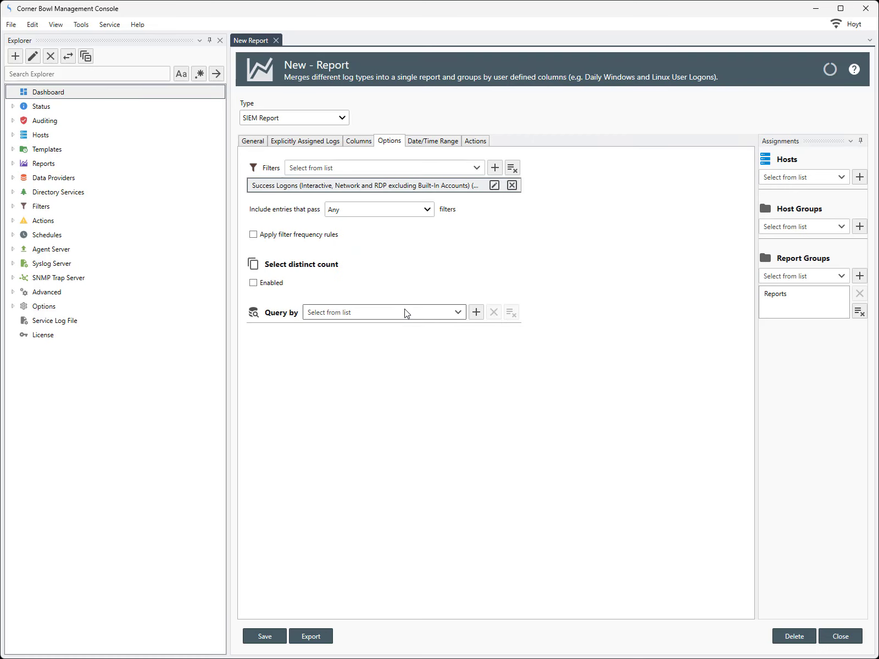
Step: Add the Isilon Success Logon and Ubuntu Success Logon filters to the report
click(379, 168)
click(280, 256)
scroll(280, 258, down, 1)
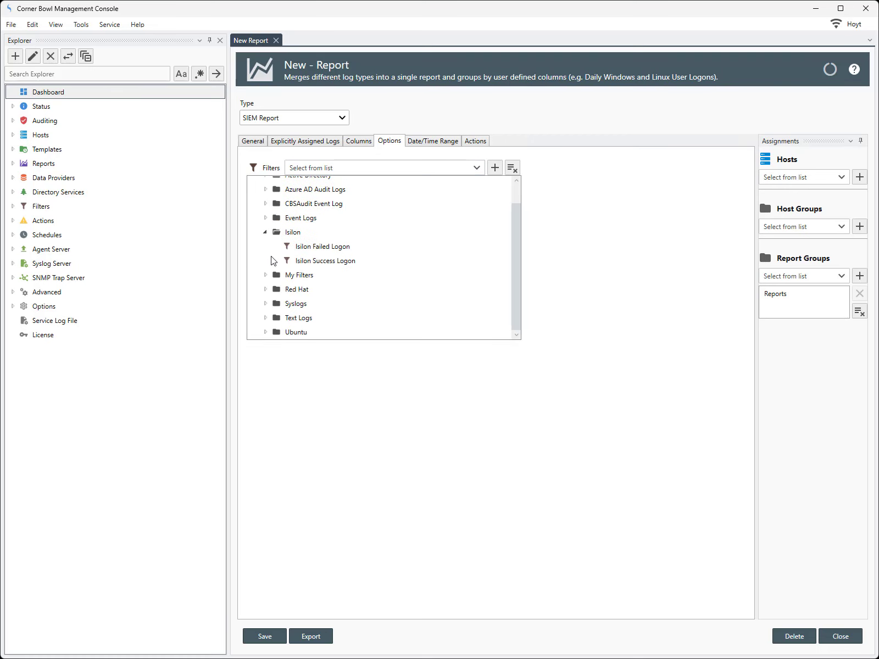
click(306, 262)
click(476, 168)
click(266, 330)
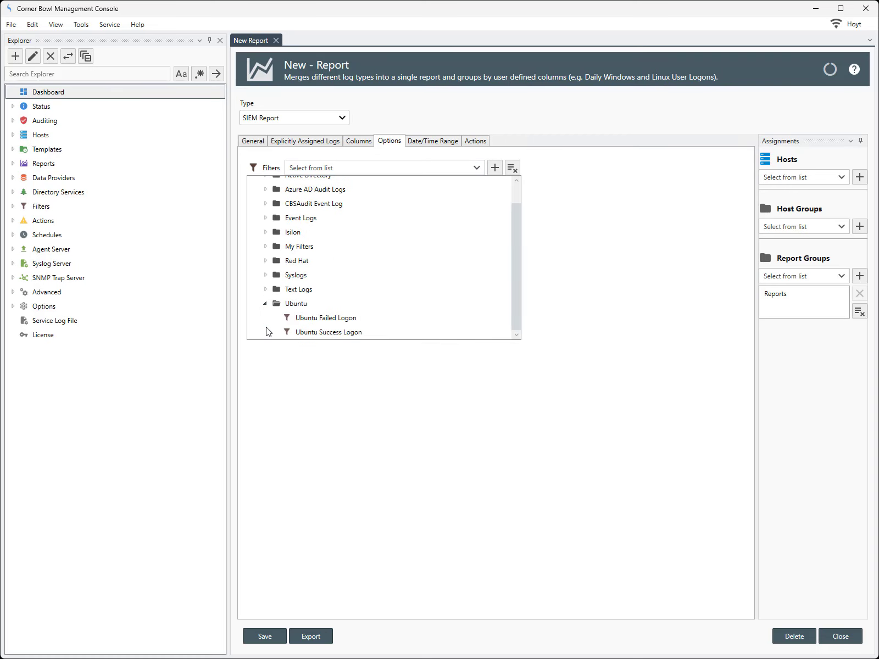
click(310, 332)
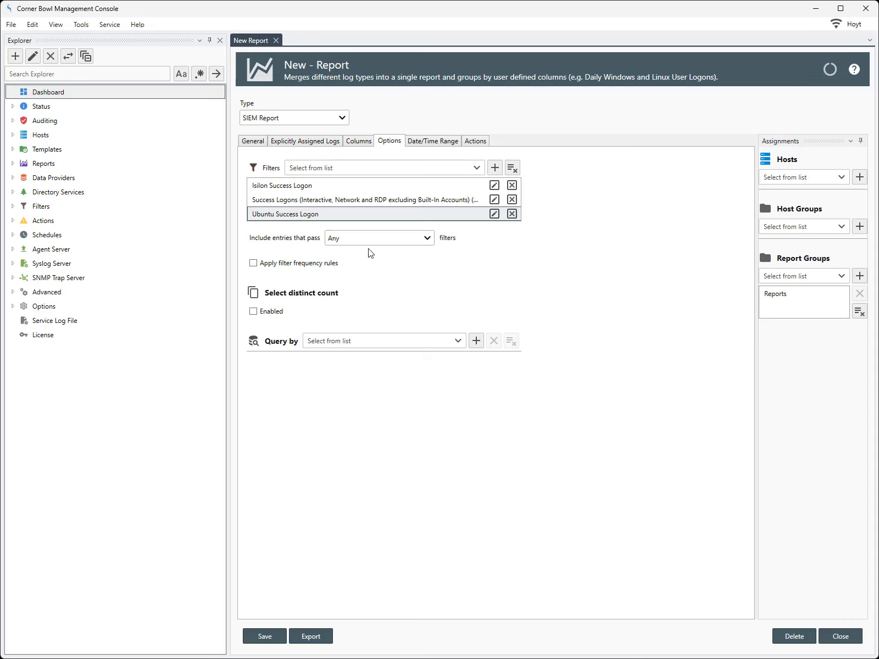
Step: Set the report's date and time range to Today
click(424, 141)
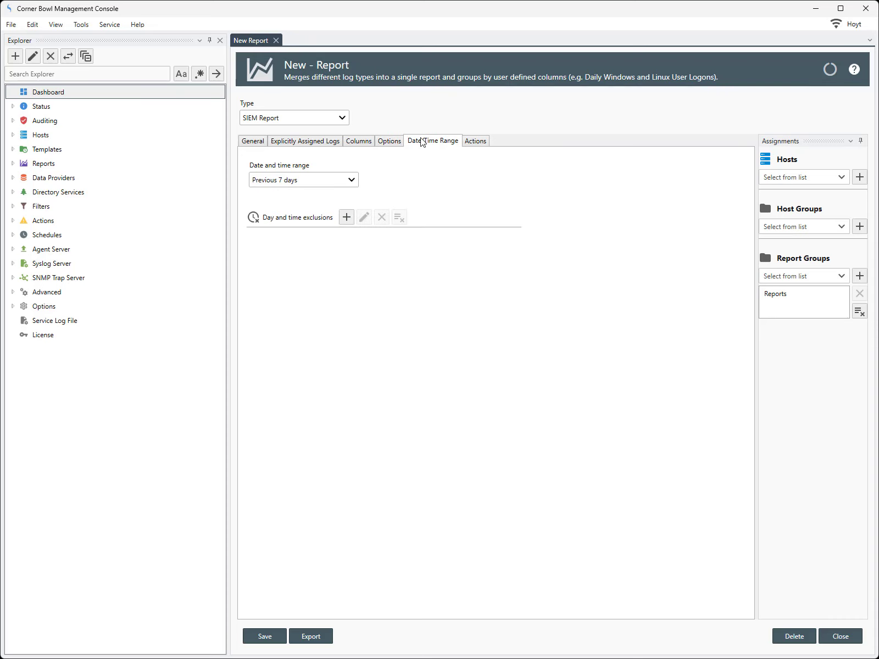
click(341, 186)
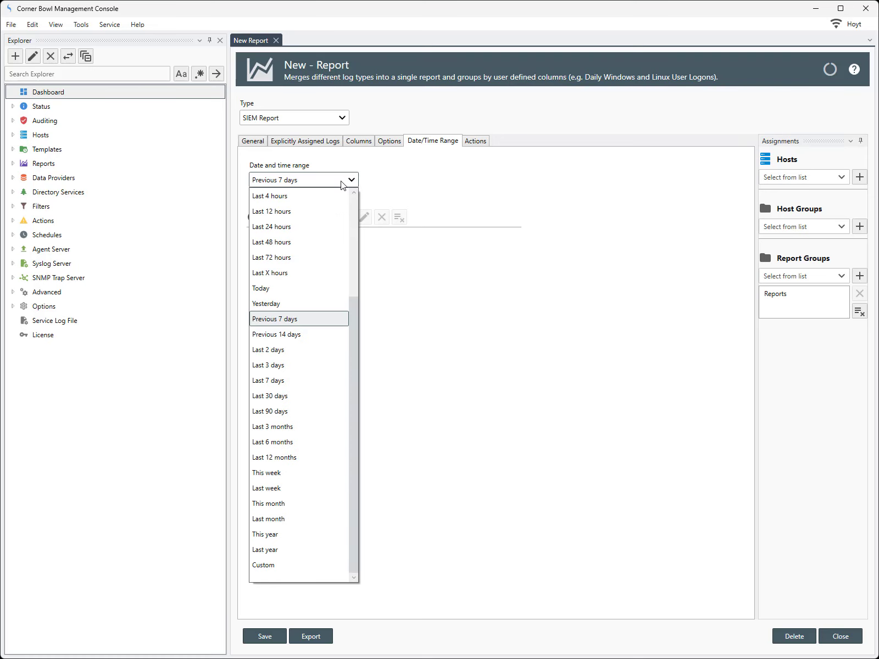
click(304, 284)
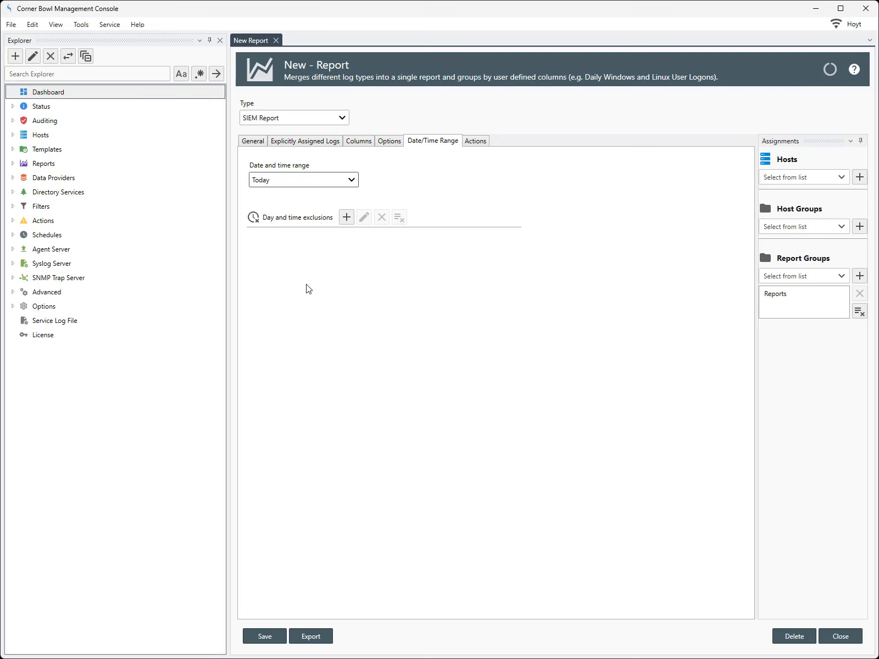
Step: Assign the Email sample action to run when the report completes
click(478, 142)
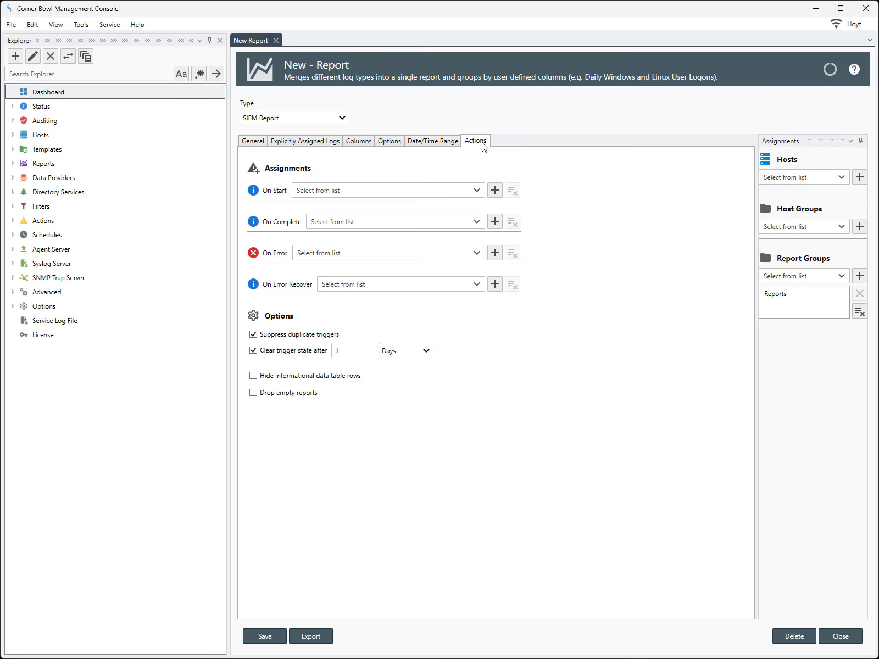
click(464, 222)
click(265, 265)
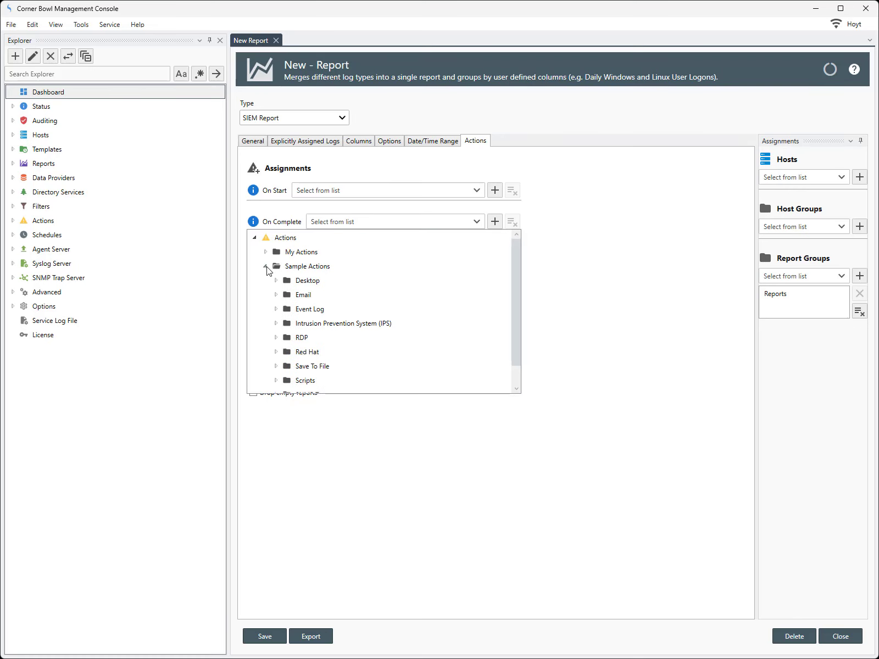
click(277, 296)
click(316, 357)
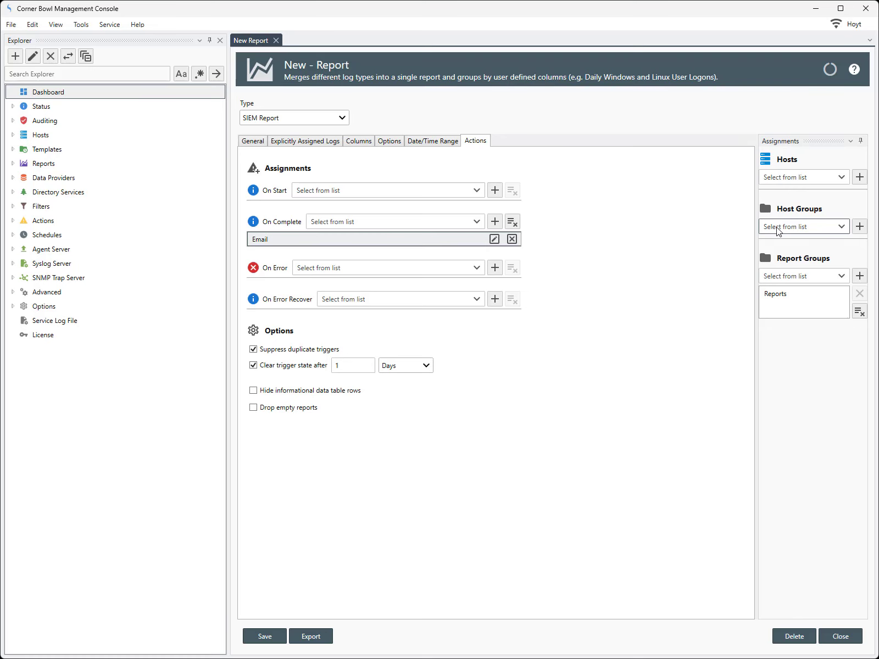
Step: Save and run the report, and expand both user groups in the results
click(265, 637)
click(352, 637)
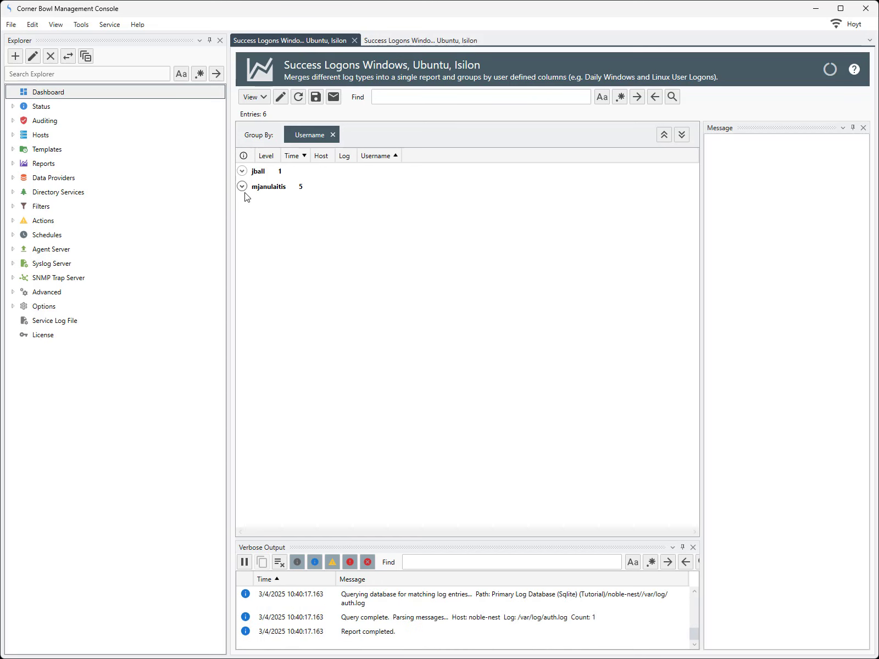
click(242, 186)
click(241, 171)
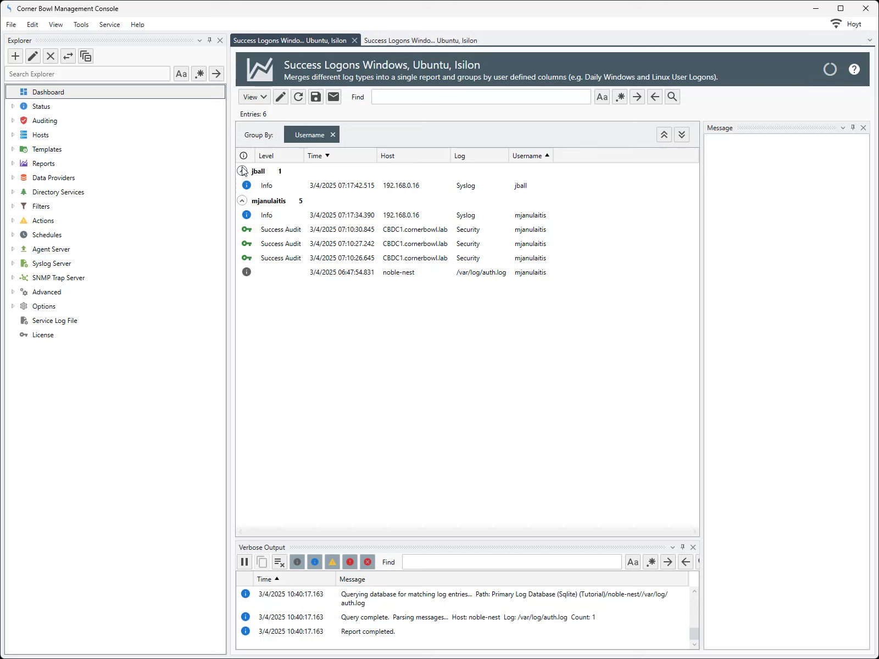
Step: Examine the messages of the Isilon, Windows and Ubuntu logon entries, and highlight the Logon Type line in the Windows message
click(317, 190)
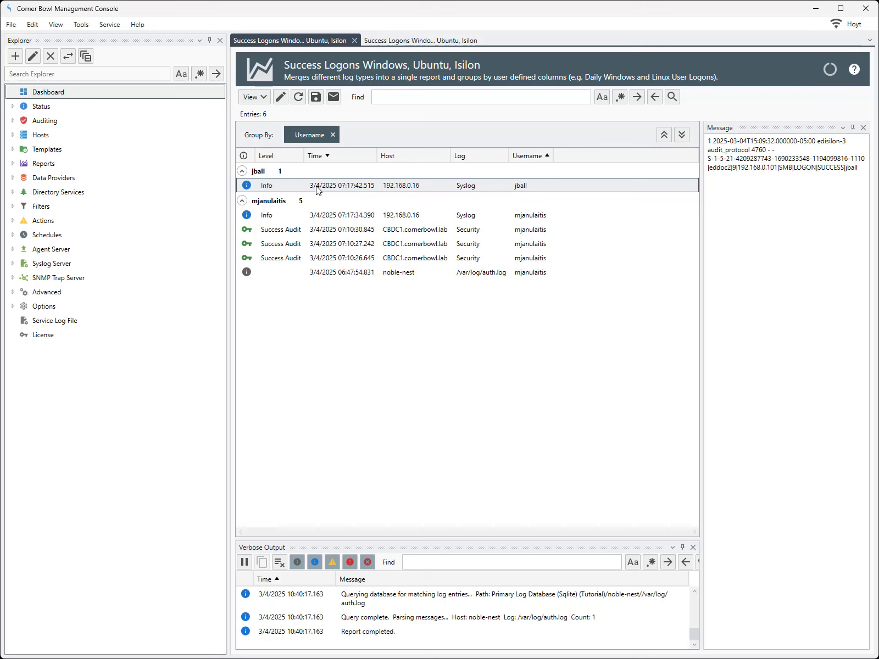
click(325, 235)
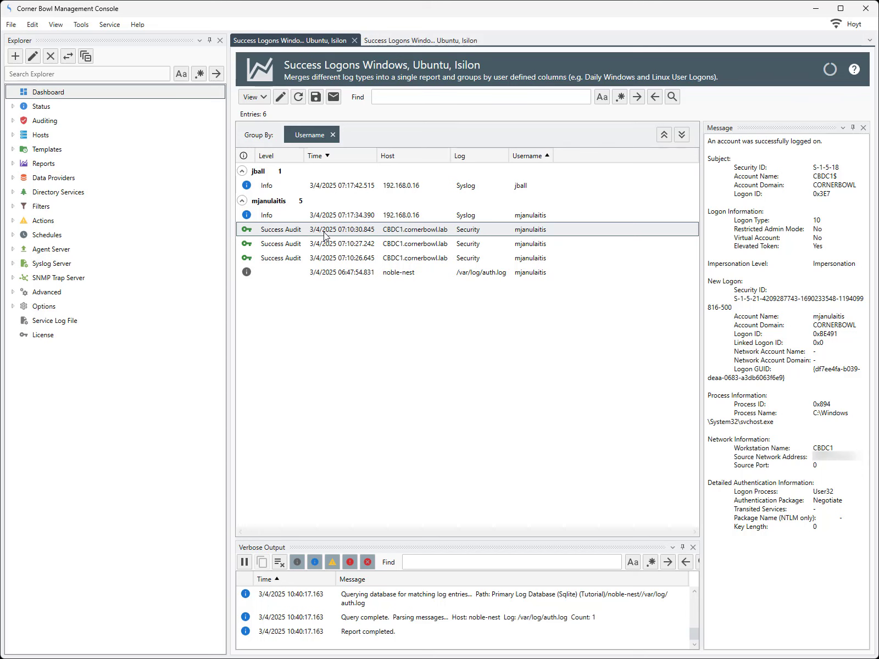
click(326, 275)
drag(731, 220, 832, 220)
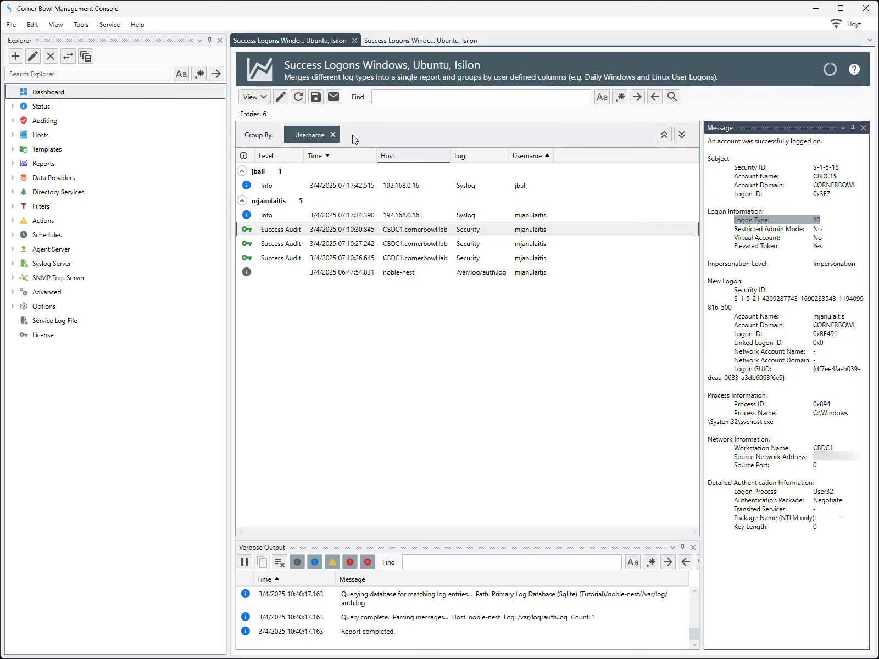
Step: Edit the report's column definitions and add a column with the key LOGON_TYPE and the name Logon Type
click(280, 97)
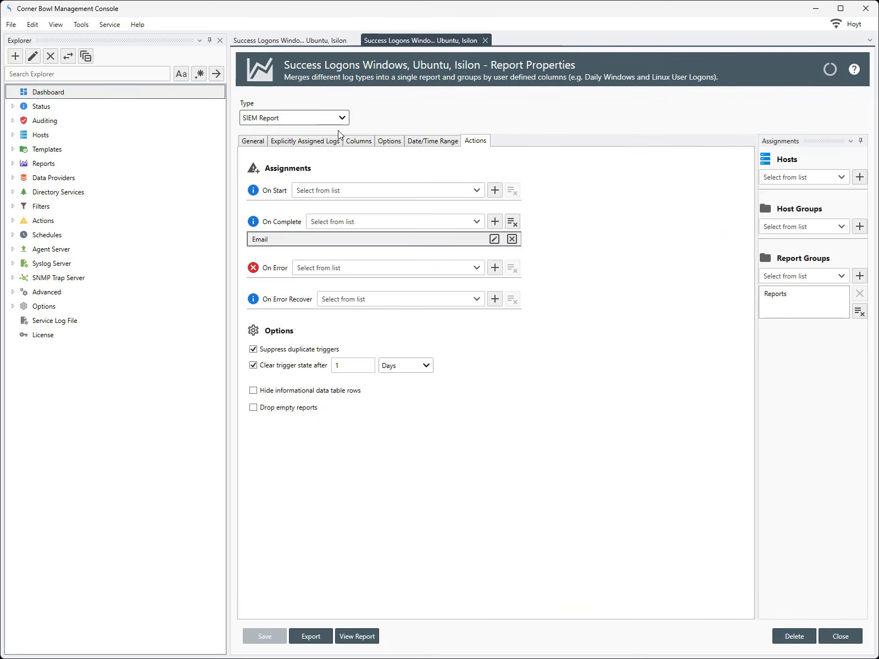
click(352, 144)
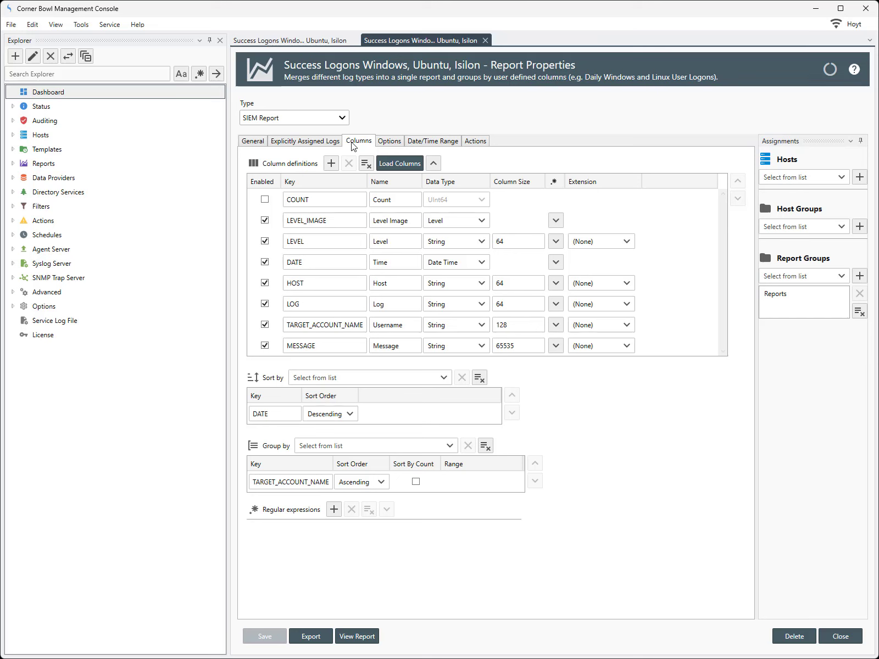
click(331, 163)
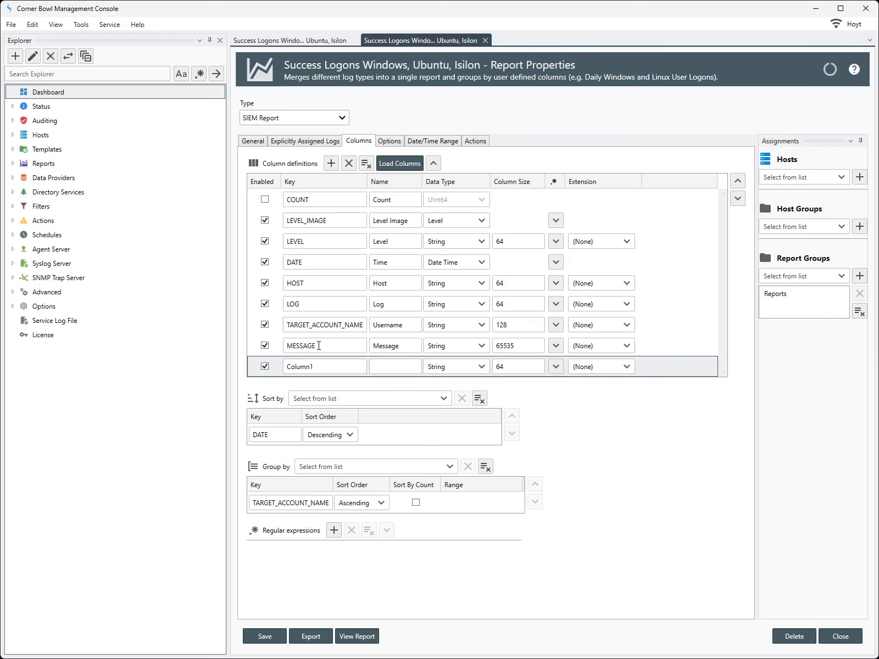
double_click(323, 367)
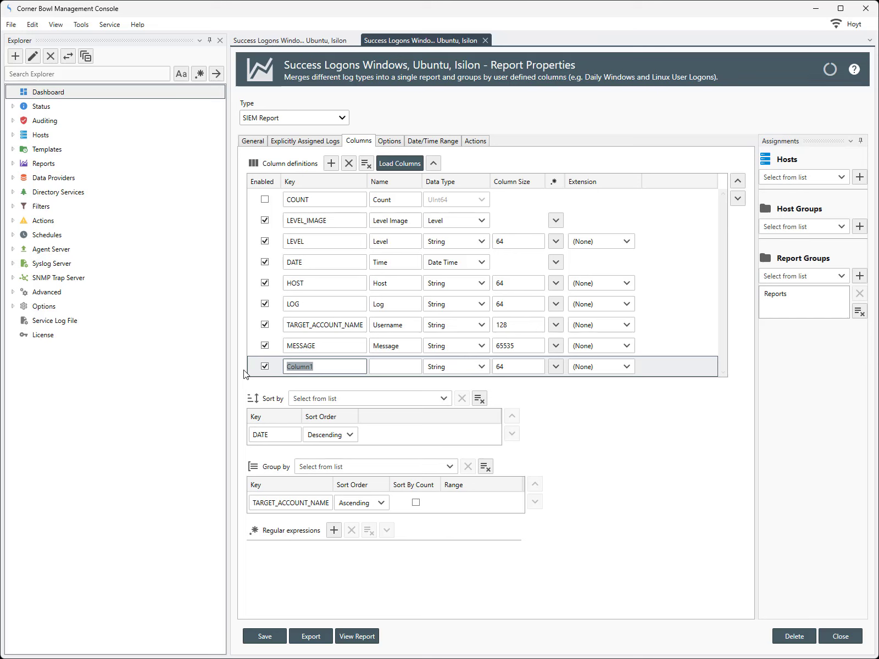
text(LOGON_TYPE)
key(Tab)
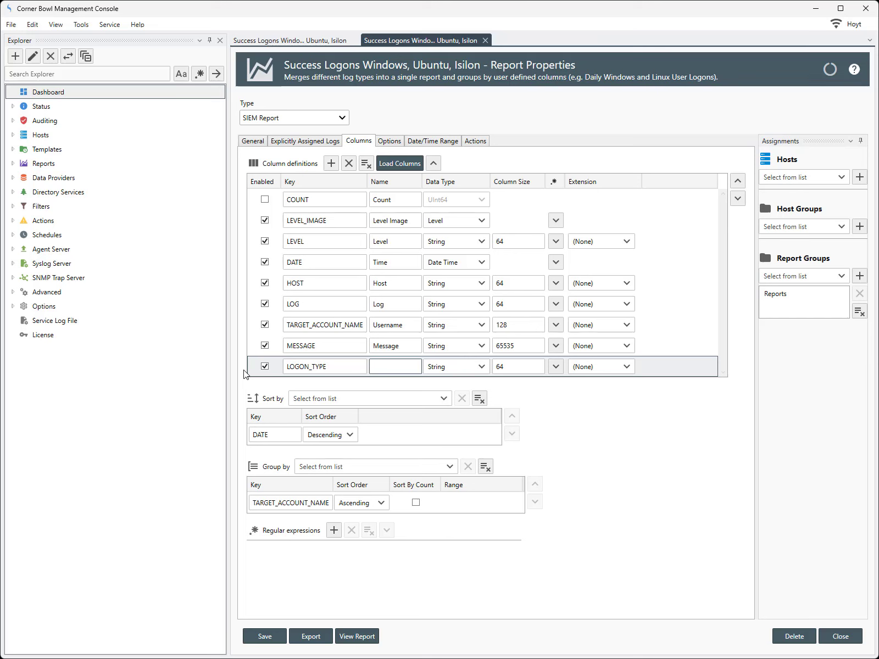
text(Logon Type)
key(Tab)
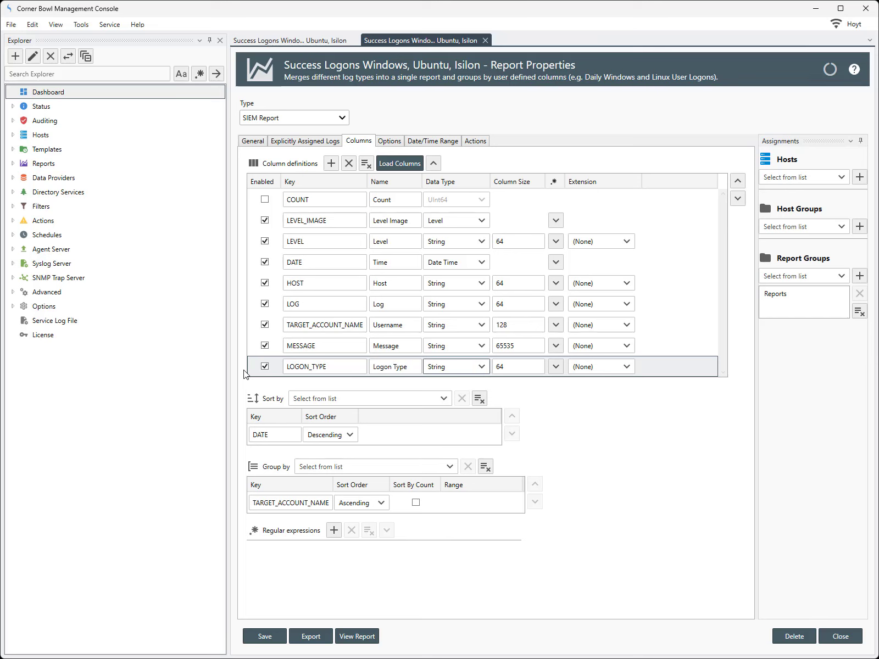
Step: Set the LOGON_TYPE column's data type to Logon Type
key(Down)
key(Down)
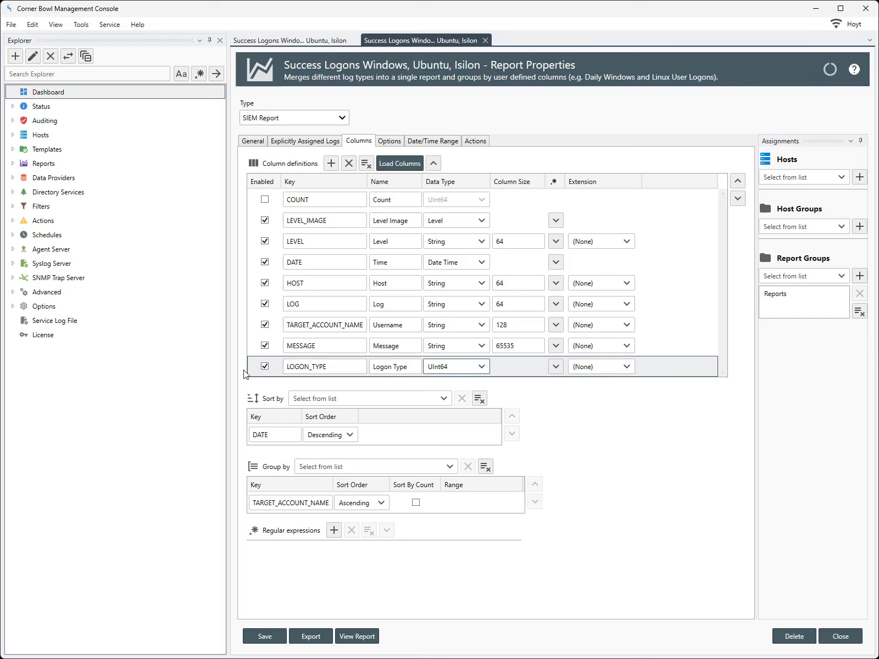
click(457, 372)
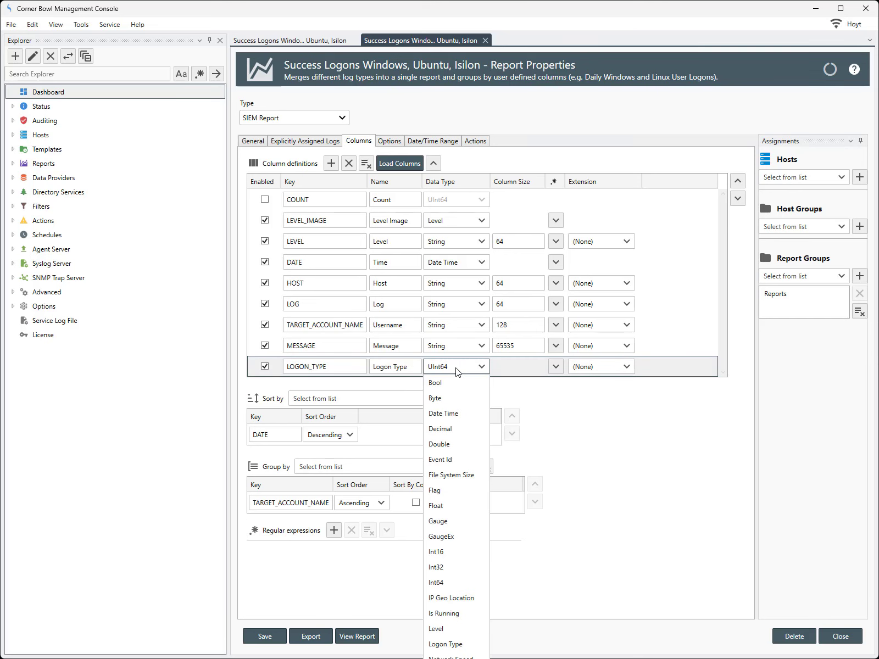
click(450, 644)
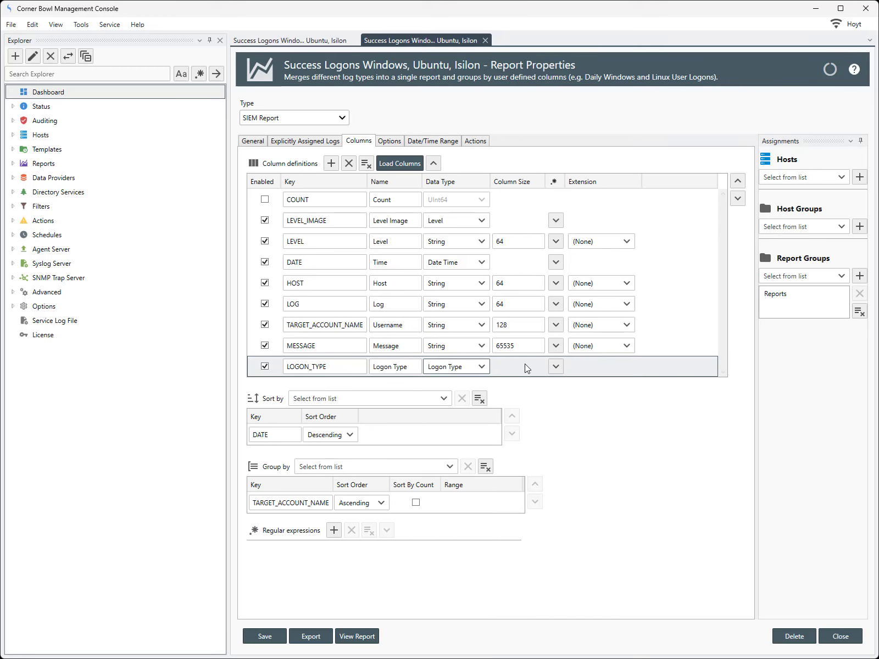
Step: Add a regular expression to the LOGON_TYPE column using the %LOGON_TYPE% environment variable, and move the column above MESSAGE
click(557, 367)
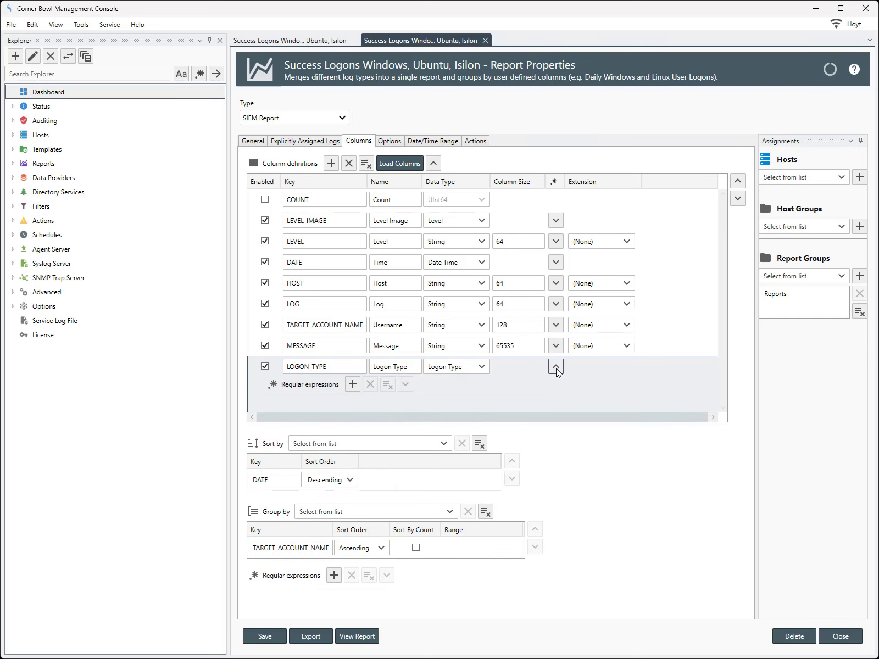
click(358, 385)
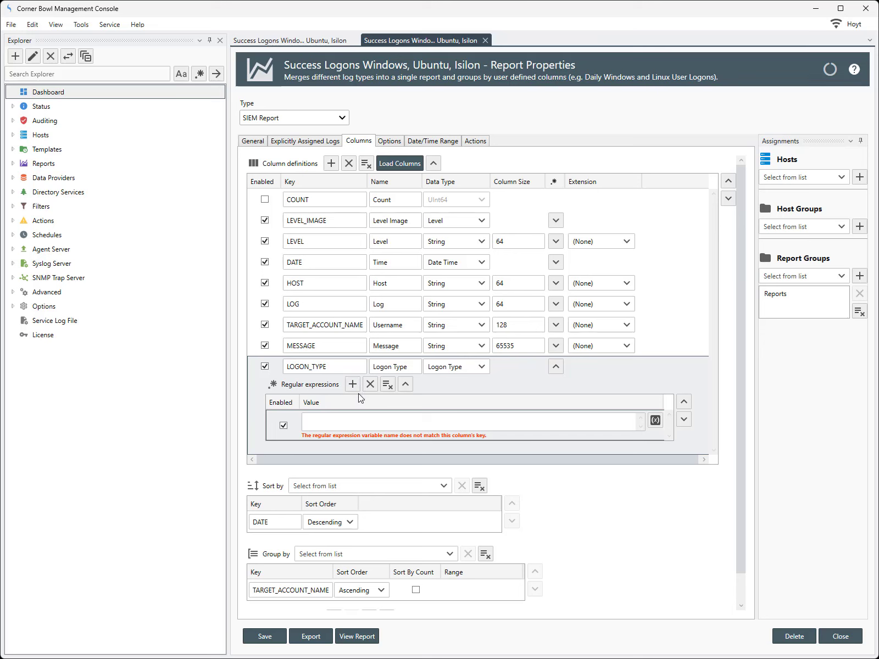
click(358, 418)
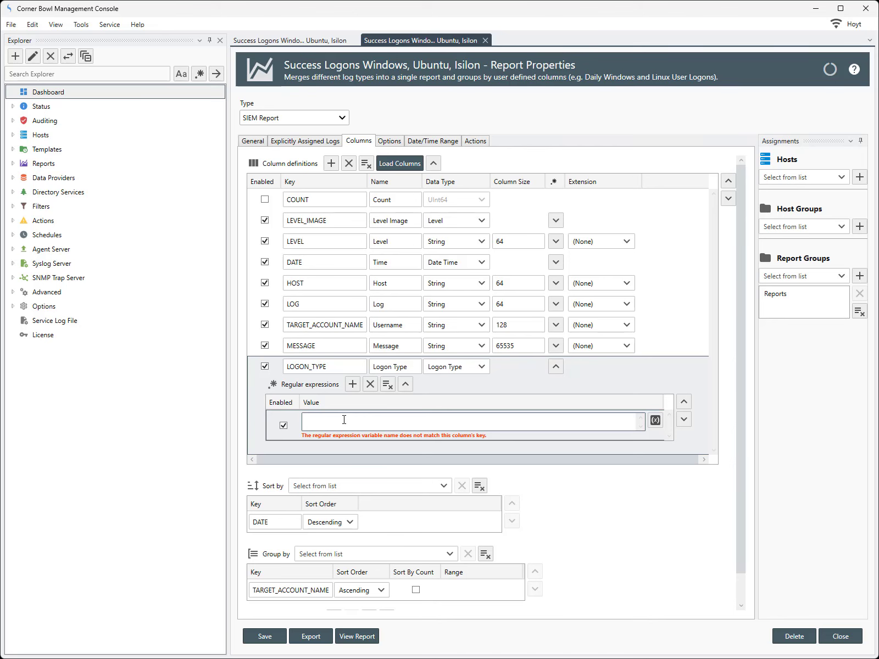
click(654, 421)
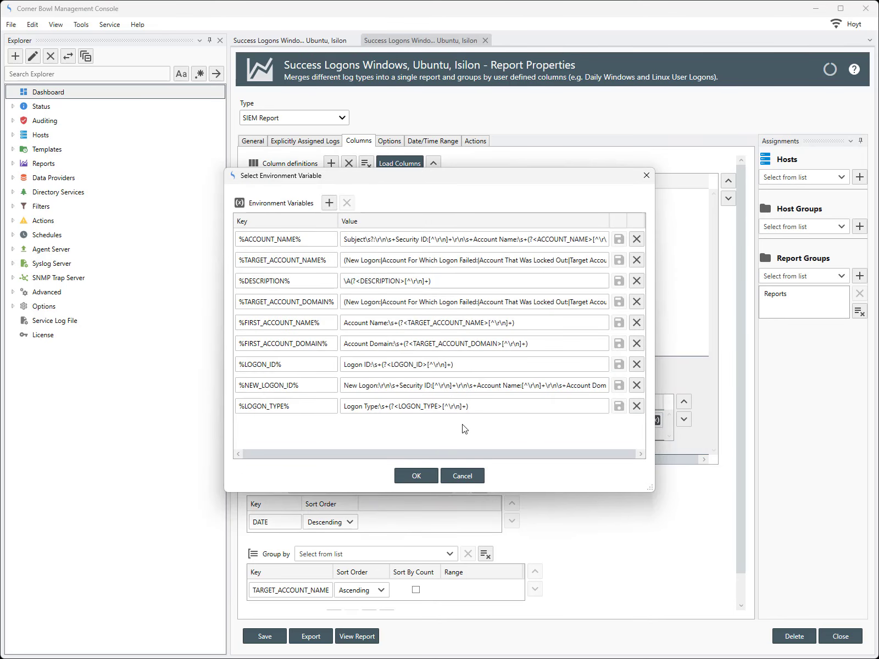
click(319, 408)
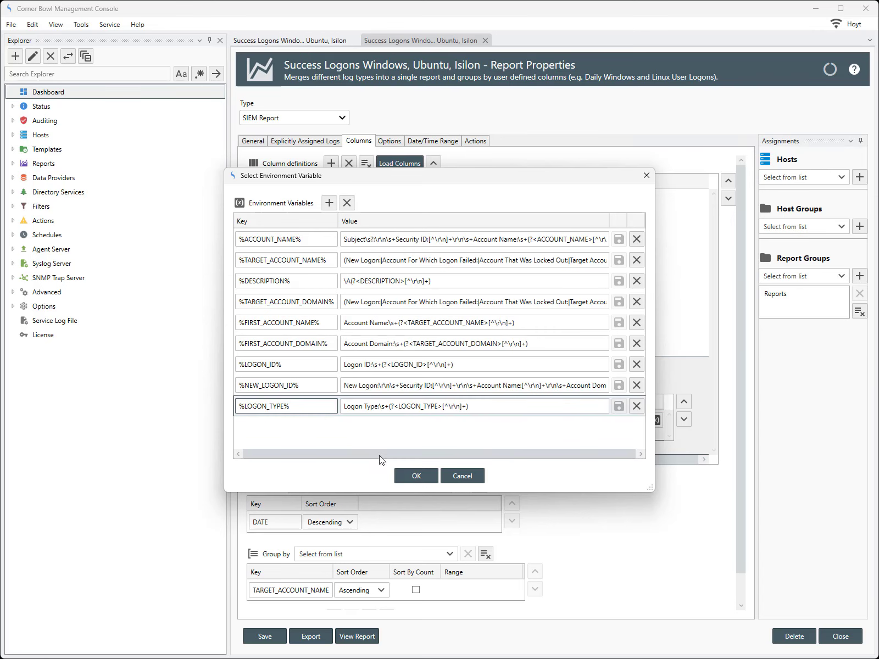
click(408, 480)
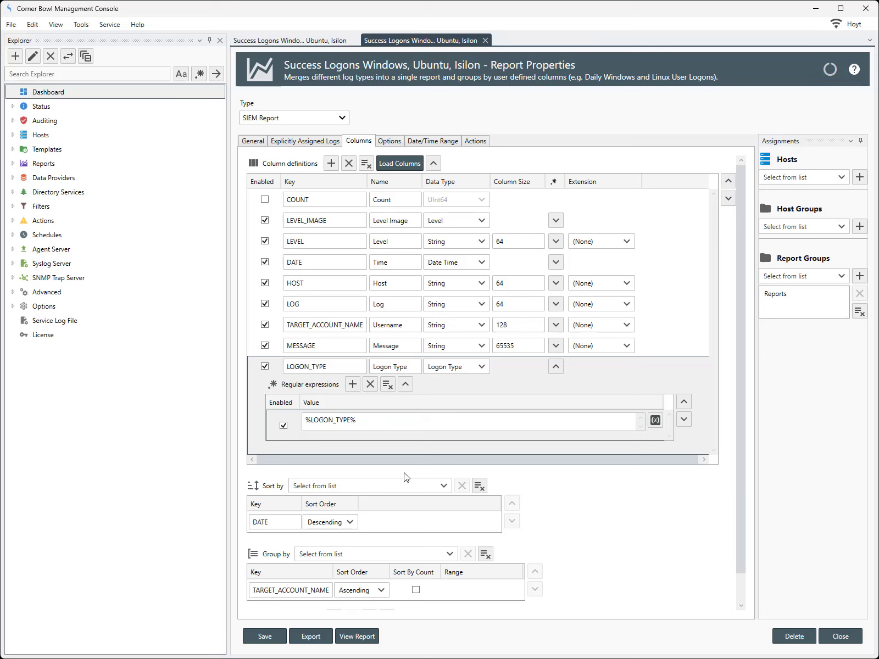
click(728, 181)
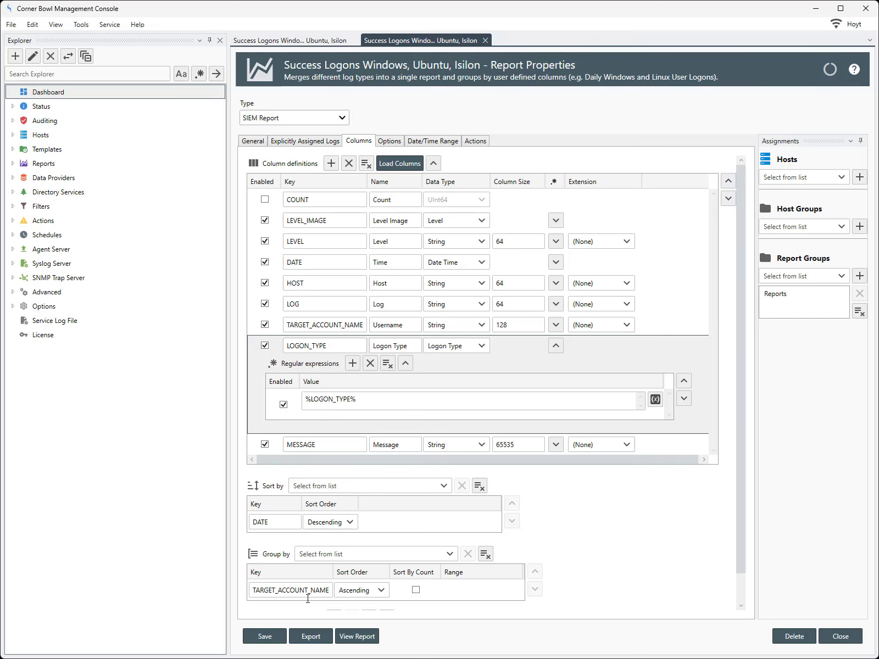
Step: Save and rerun the report, and view the message of the Windows logon entry with the Remote Interactive logon type
click(277, 637)
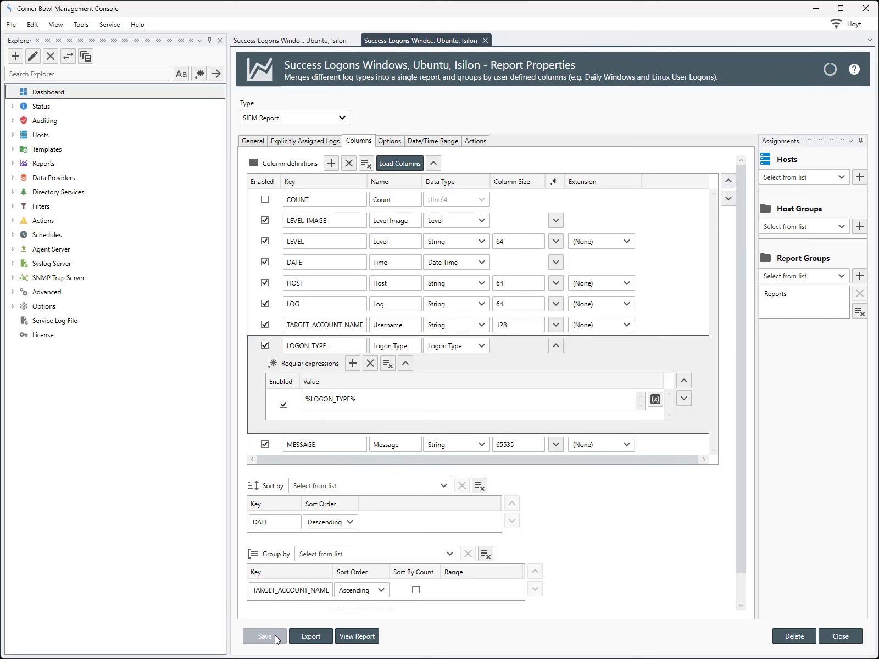
click(358, 637)
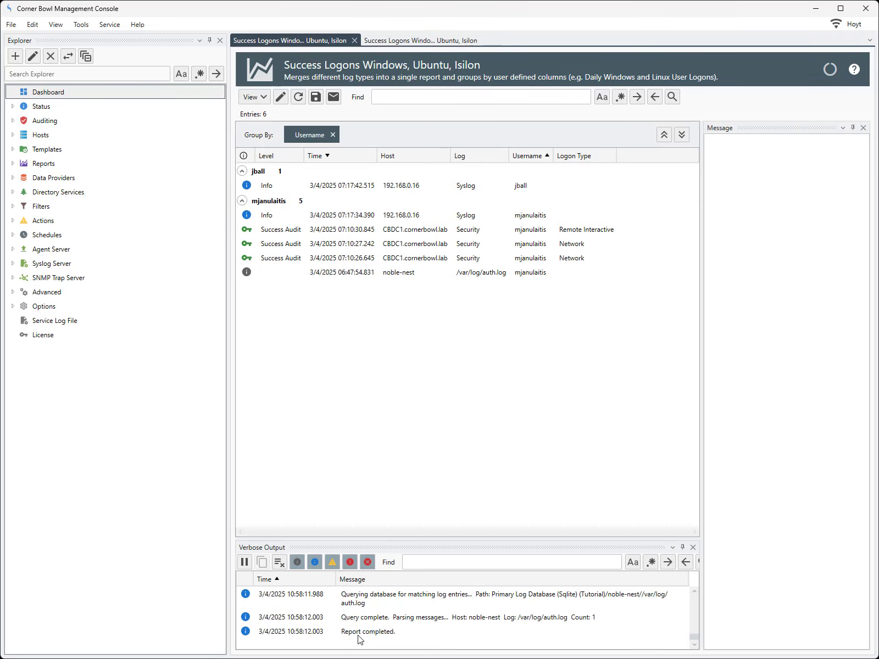
click(589, 232)
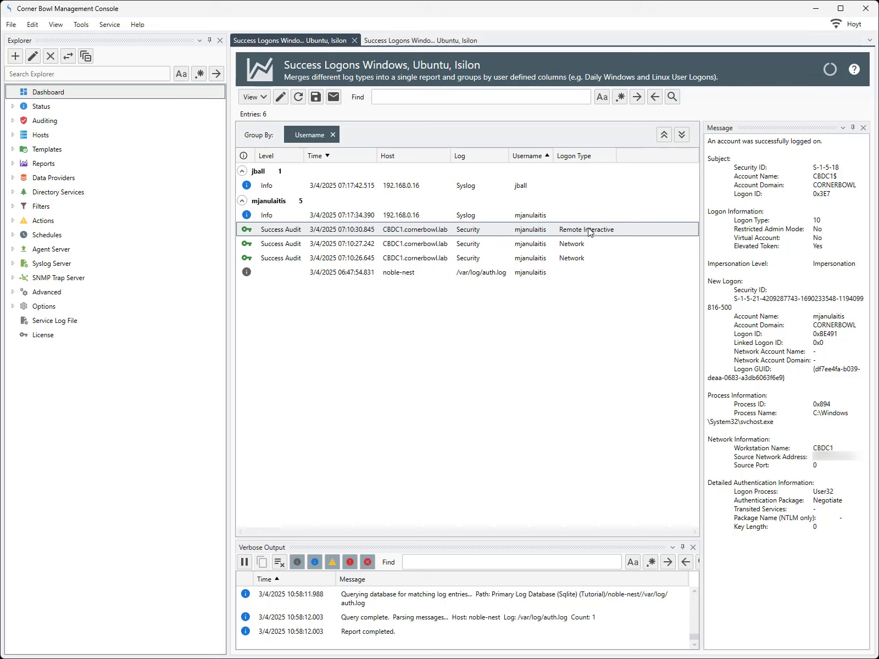